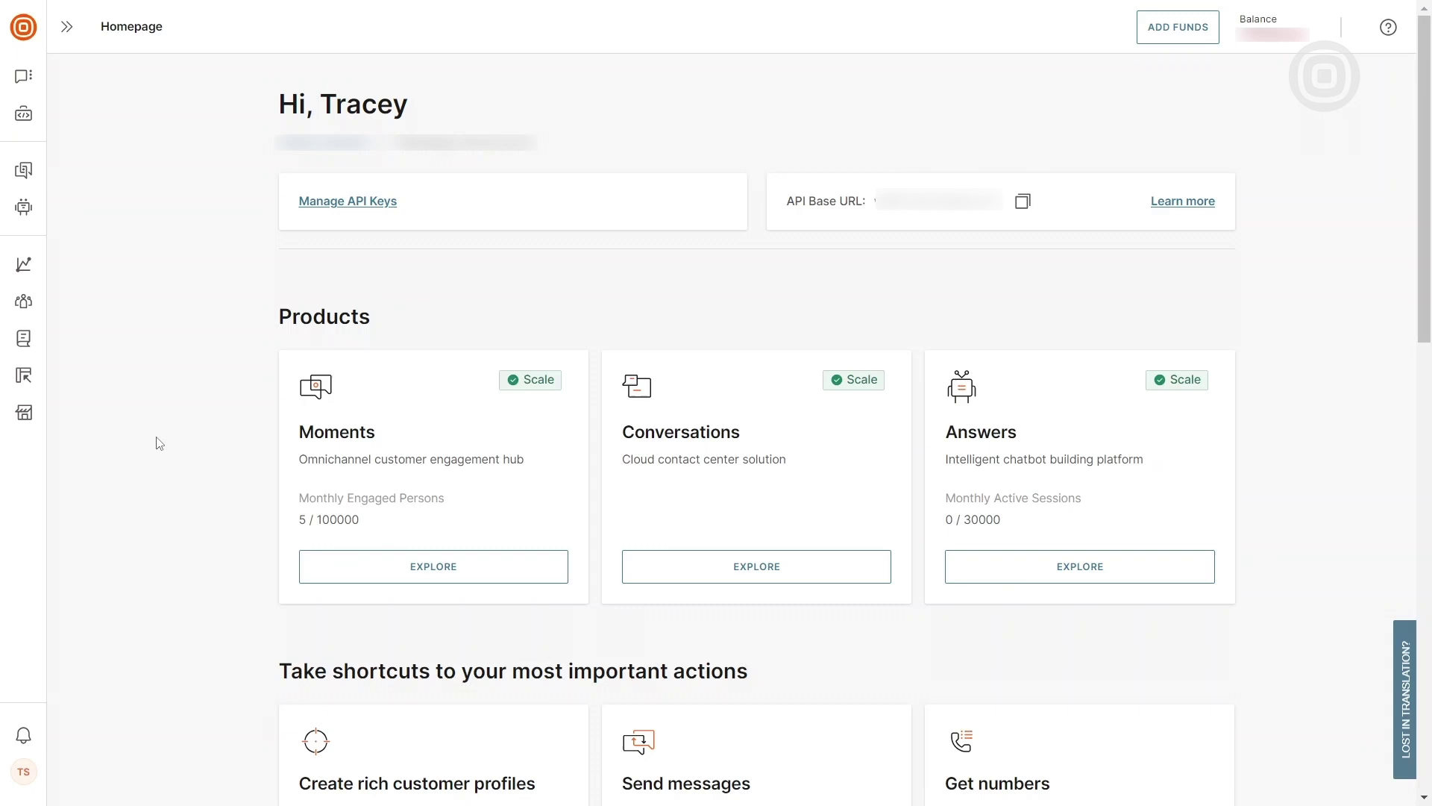
Go to the WhatsApp channel under Channels and Numbers.
{"action": "mouse_move", "coordinate": [24, 75]}
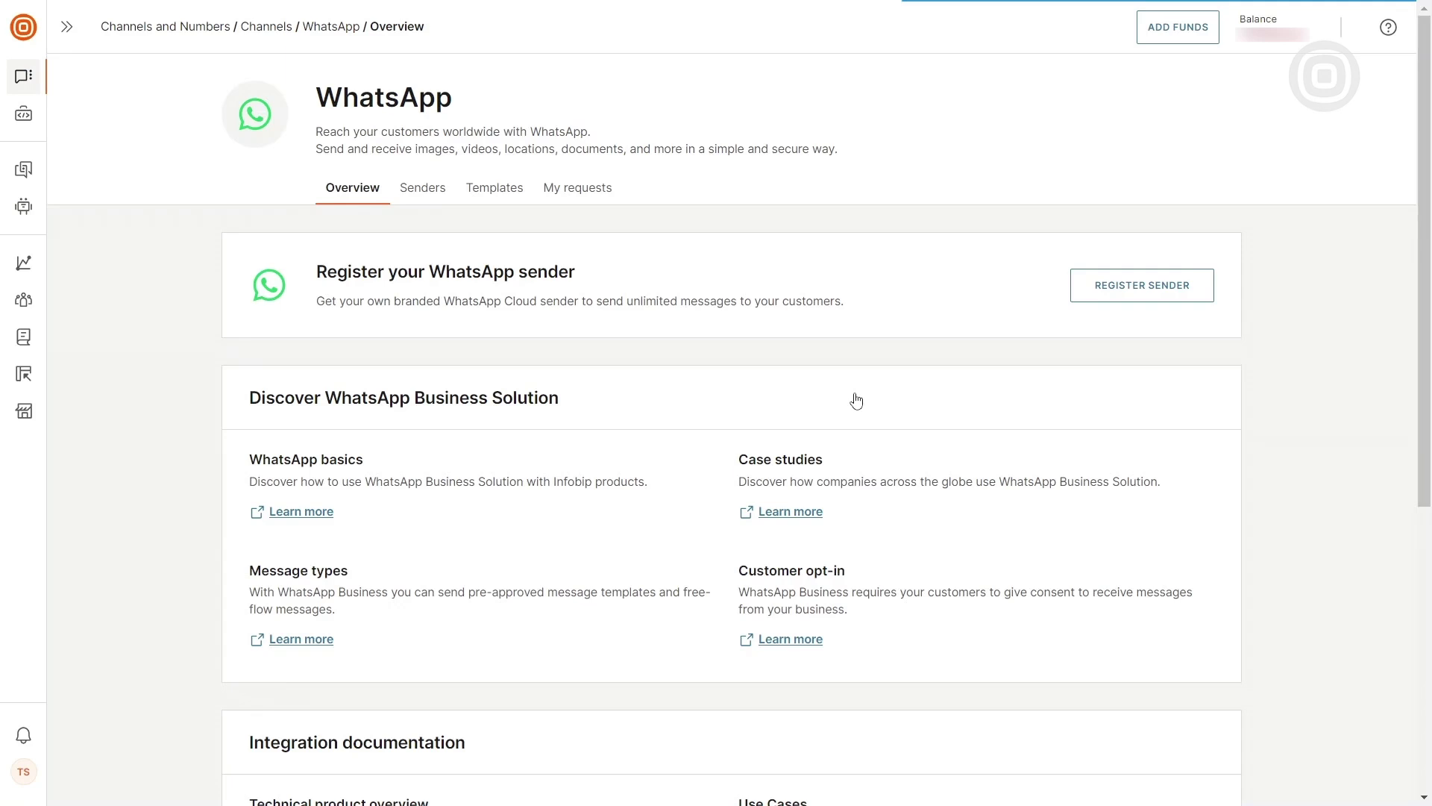
From the WhatsApp Senders list, open Manage templates for the last sender.
{"action": "left_click", "coordinate": [446, 193]}
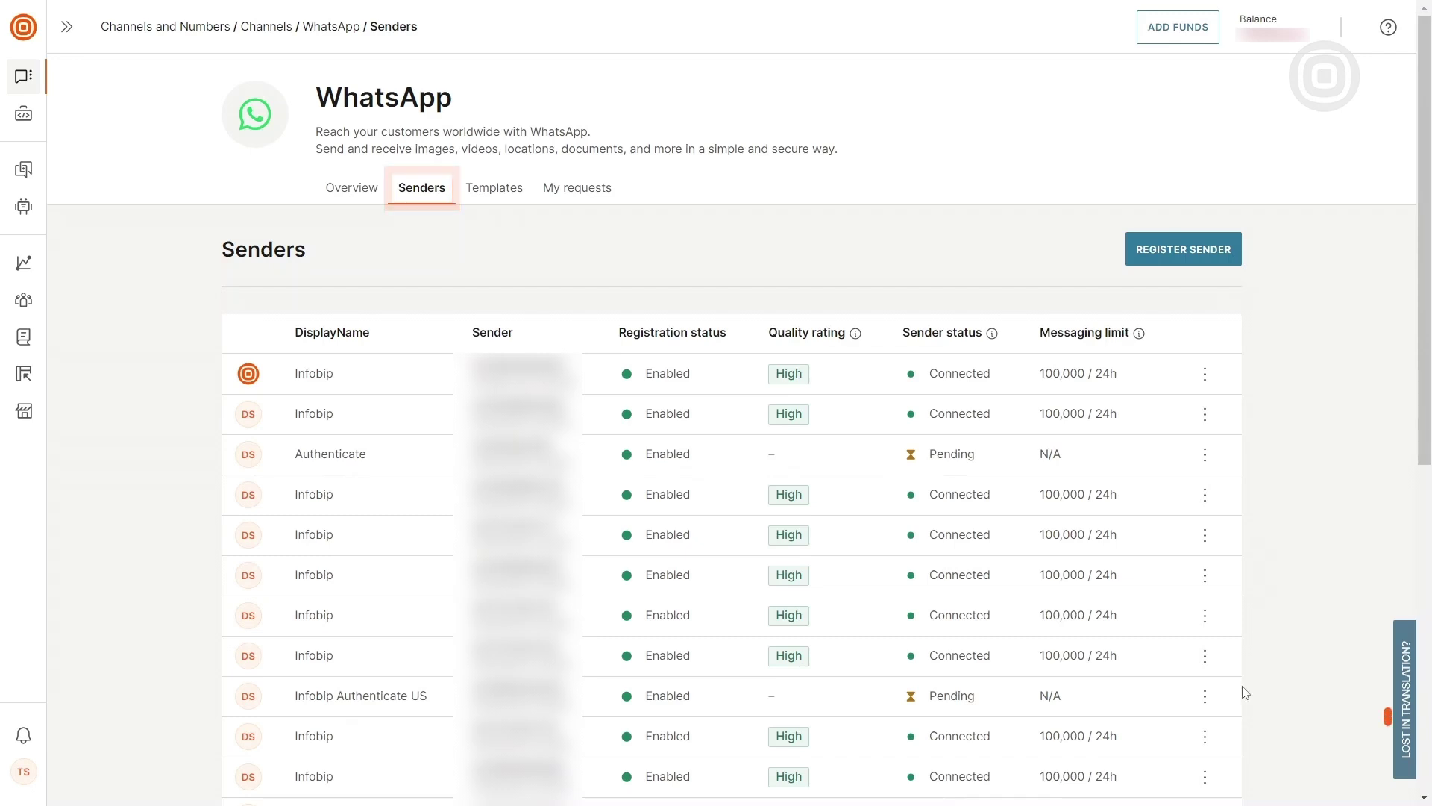
{"action": "left_click", "coordinate": [1202, 784]}
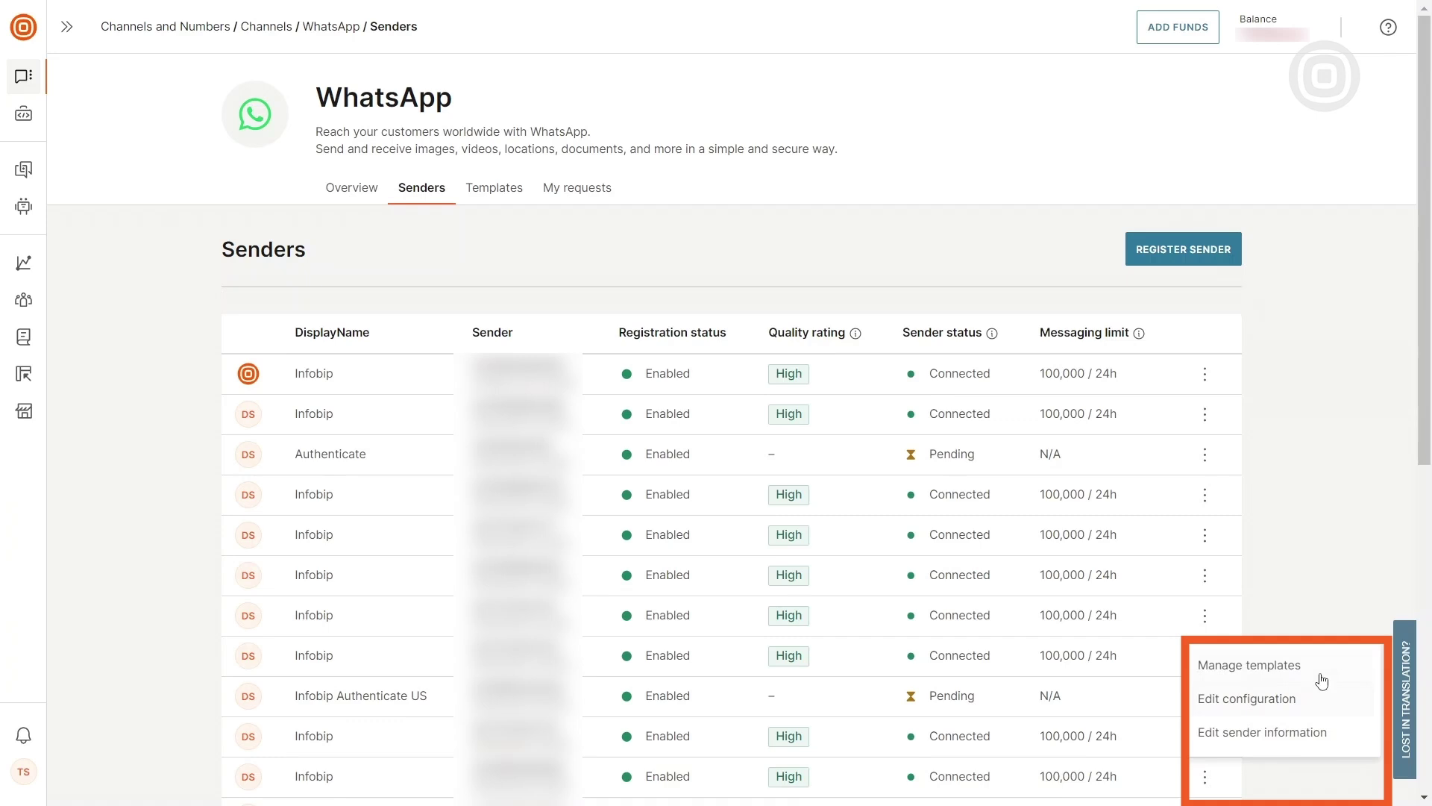
{"action": "left_click", "coordinate": [1331, 671]}
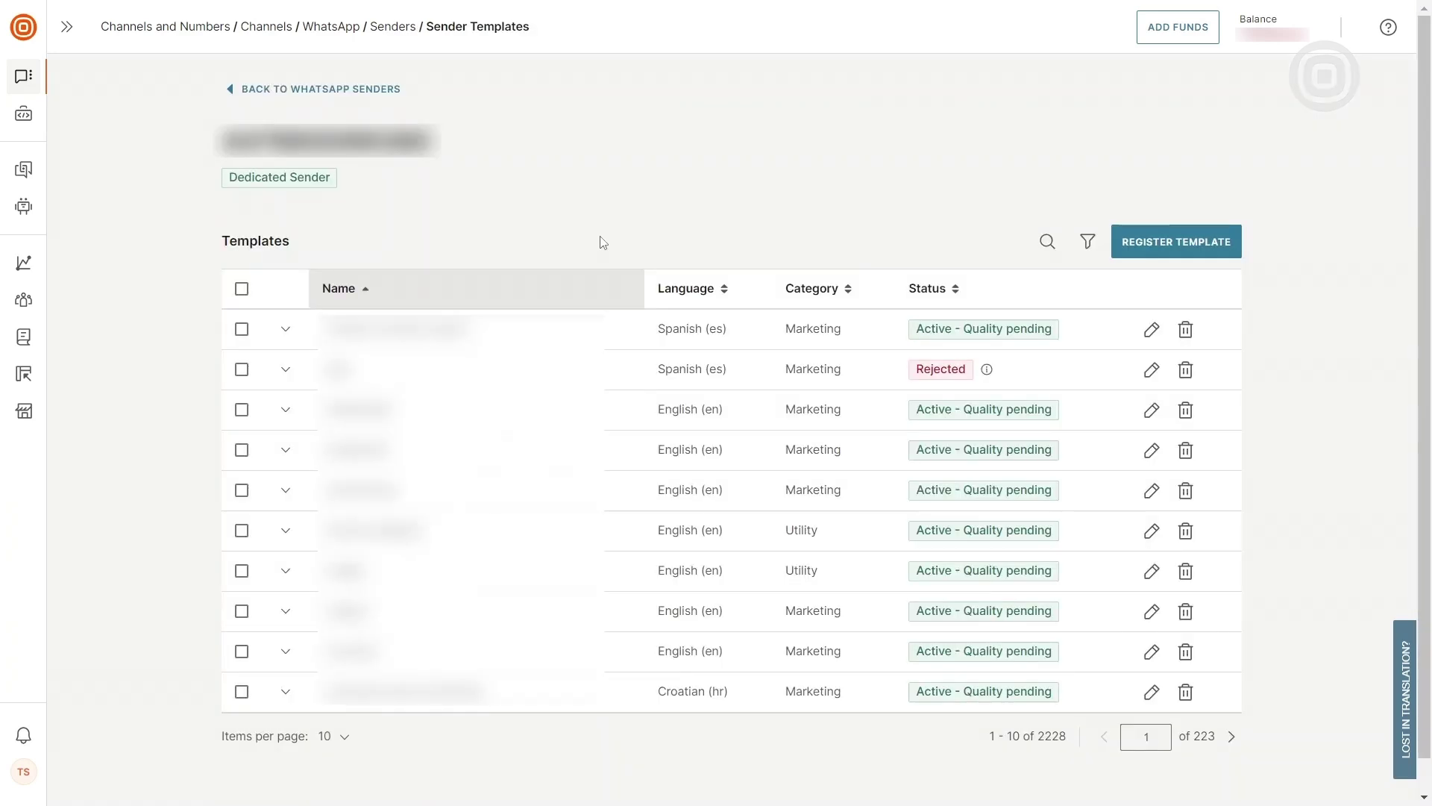
Begin a new template registration in the Marketing category.
{"action": "left_click", "coordinate": [1198, 261]}
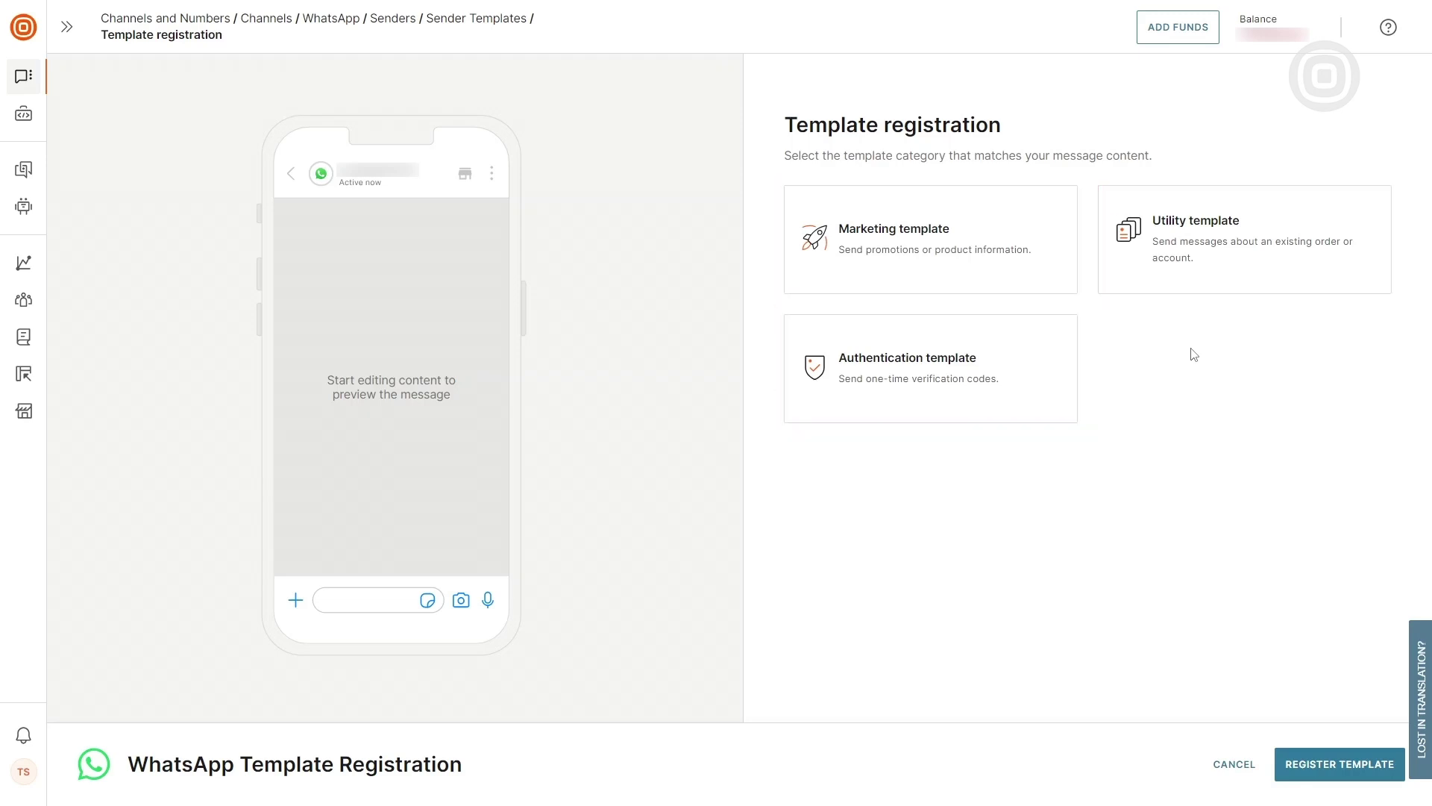
{"action": "left_click", "coordinate": [981, 289]}
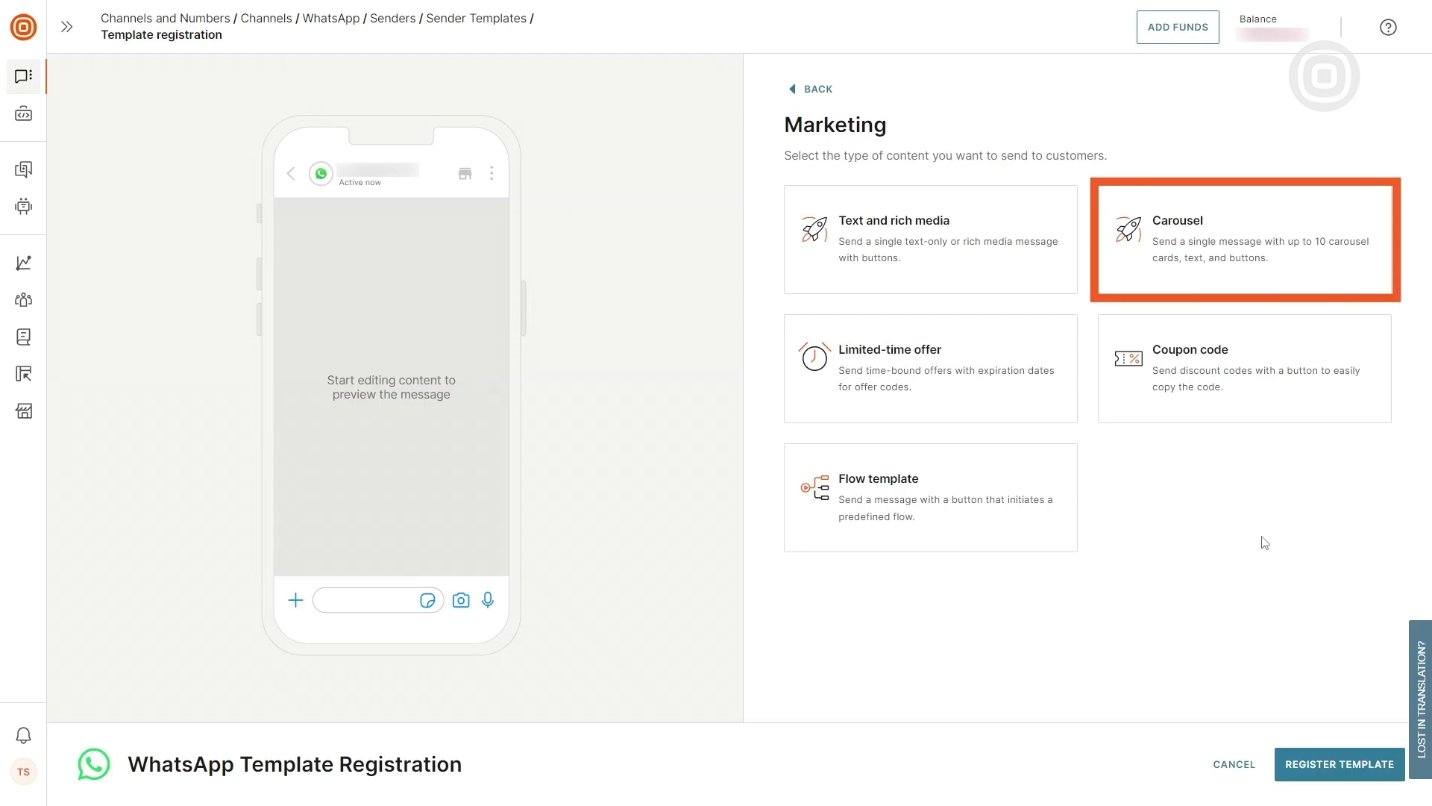
Choose the Carousel type, name it edu_demo_promo_2024, and set language to English.
{"action": "left_click", "coordinate": [1294, 291]}
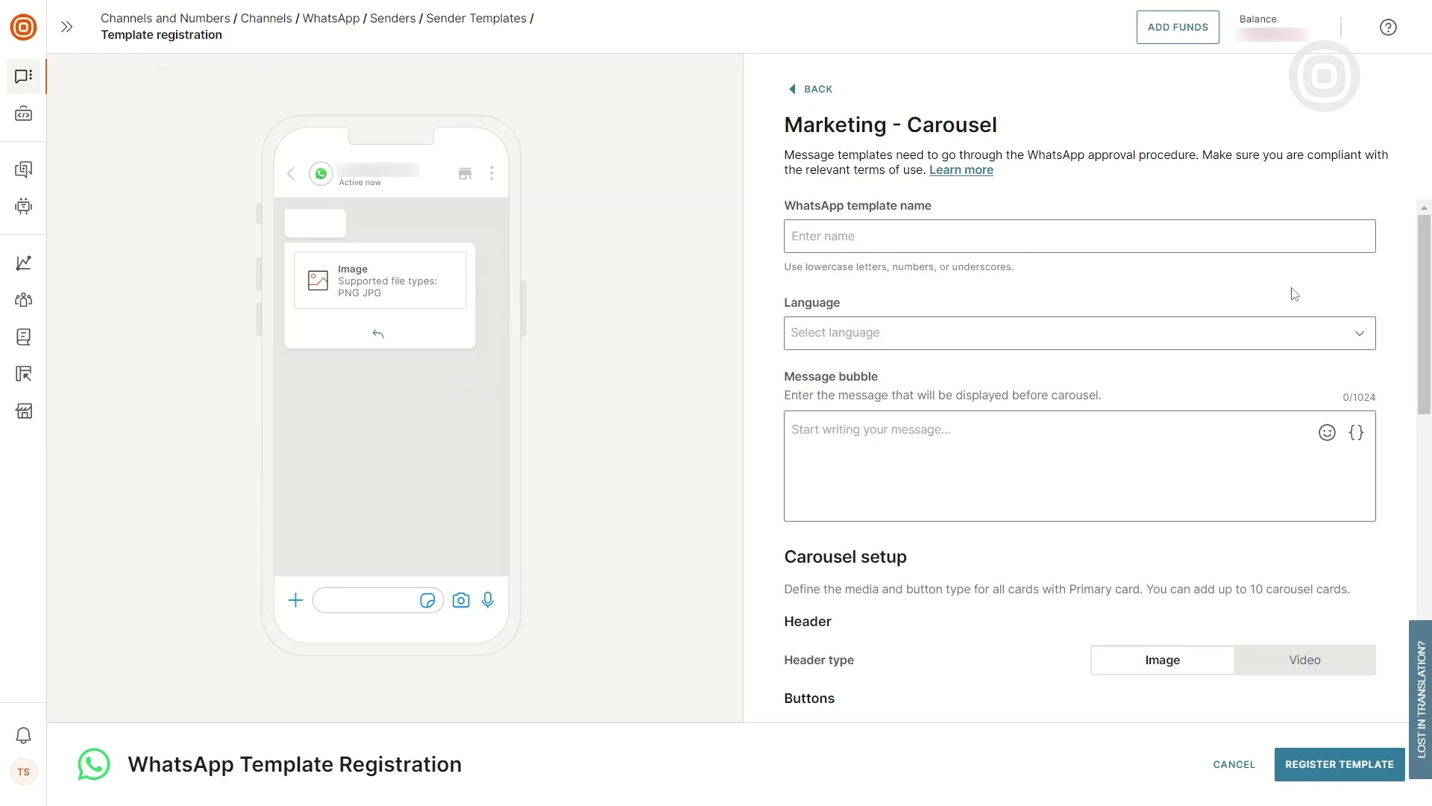
{"action": "left_click", "coordinate": [1055, 241]}
{"action": "left_click", "coordinate": [1046, 315]}
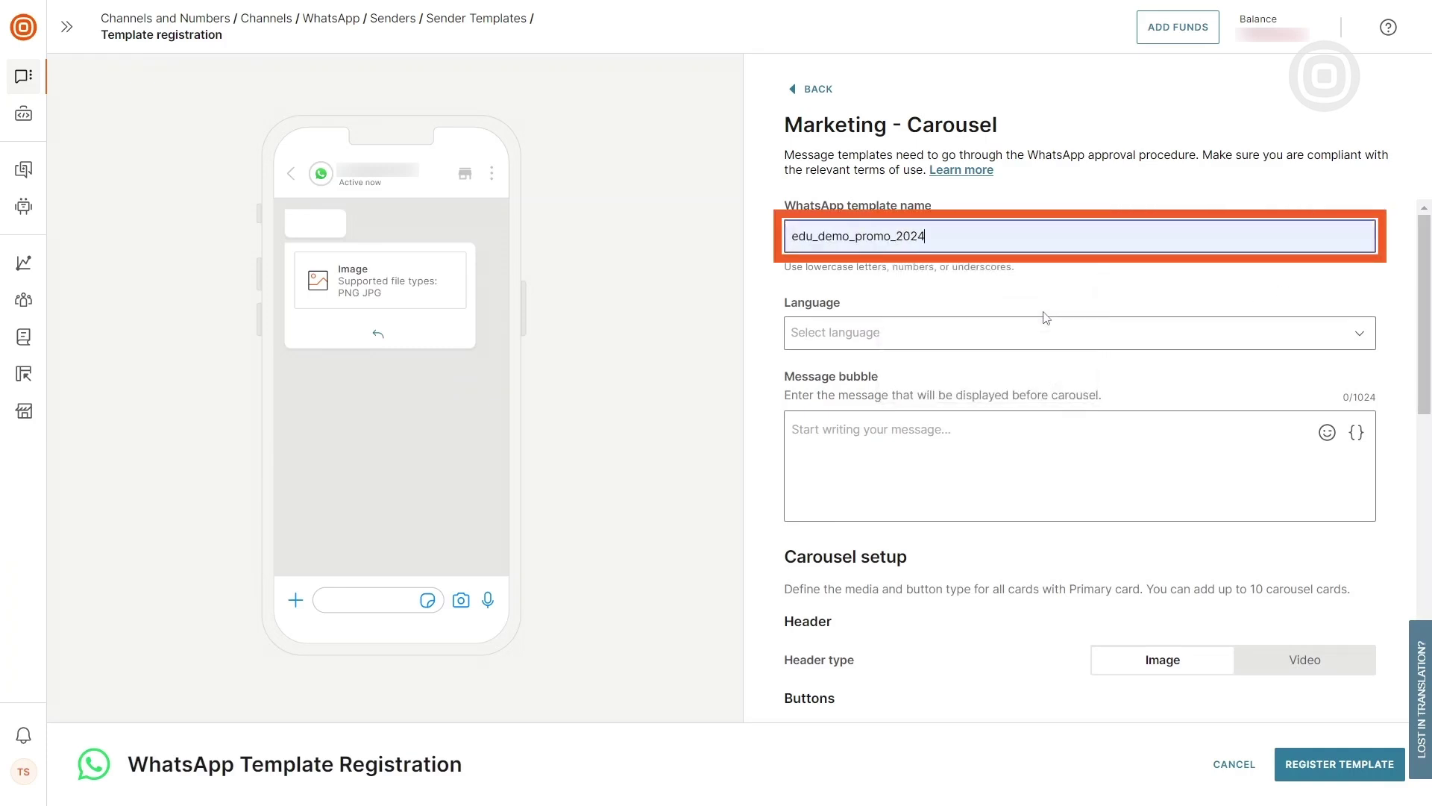
{"action": "left_click", "coordinate": [1046, 329]}
{"action": "type", "text": "en"}
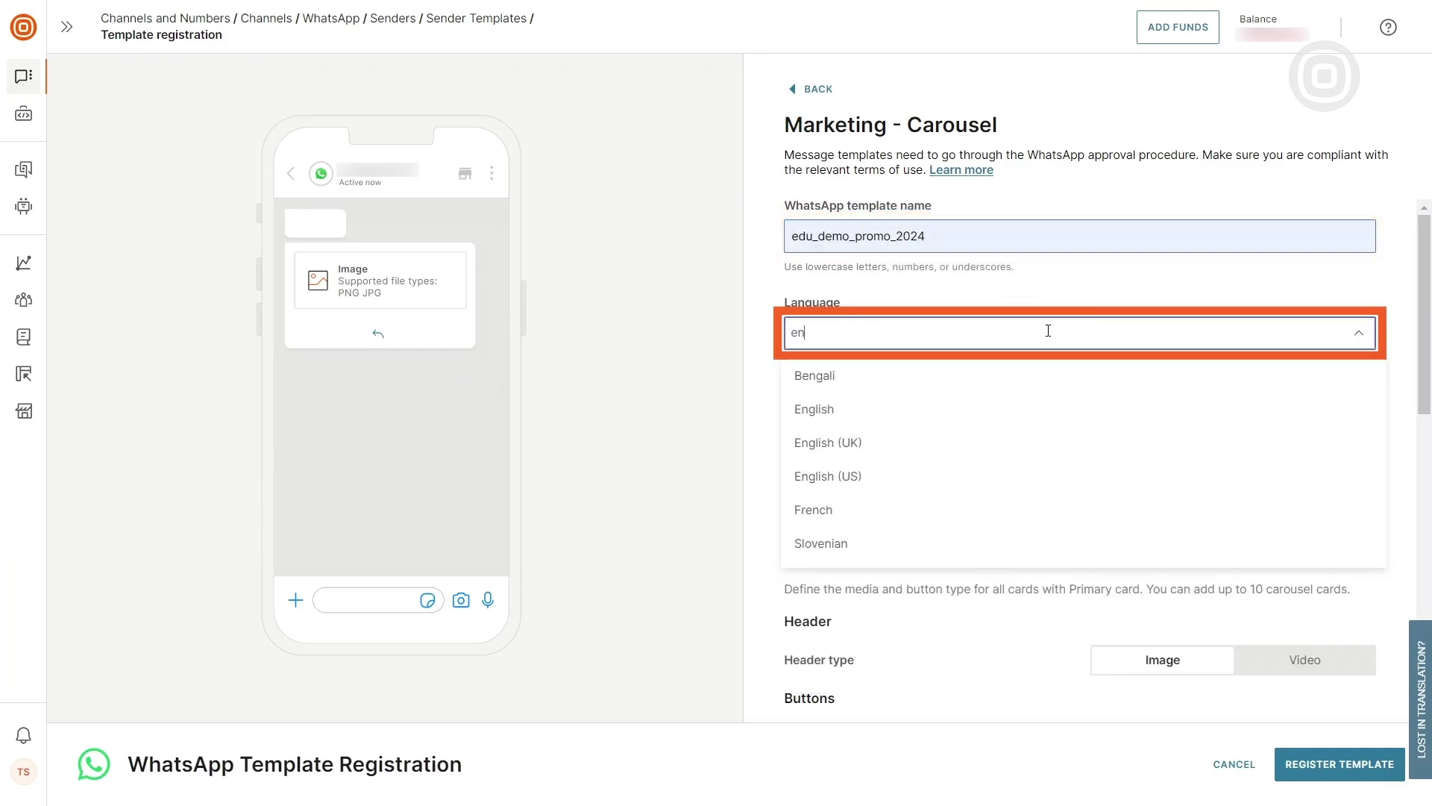
{"action": "type", "text": "gl"}
{"action": "left_click", "coordinate": [1007, 376]}
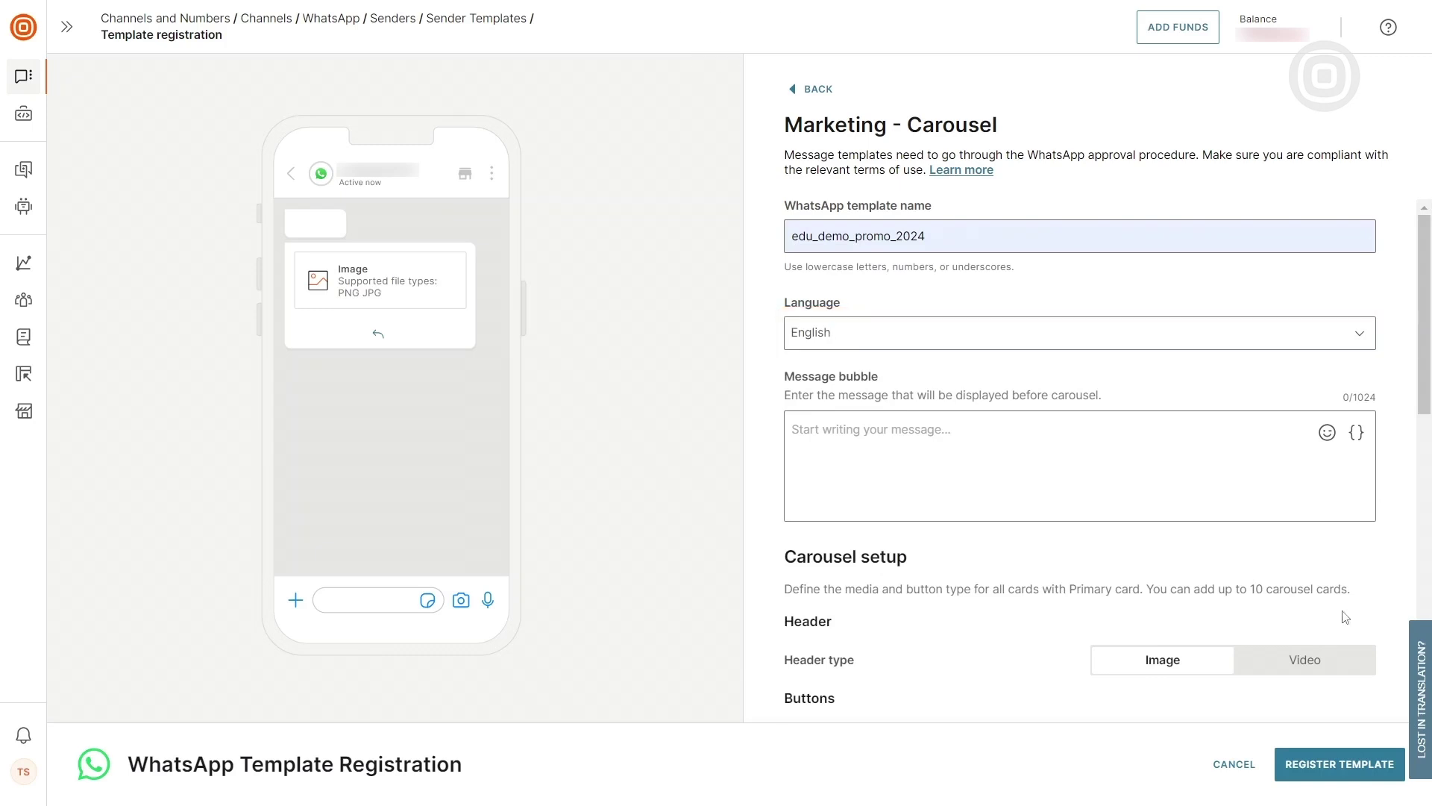
Write the bubble 'Hey {{1}}' plus the outerwear promo text, example value 'first name'.
{"action": "left_click", "coordinate": [928, 441]}
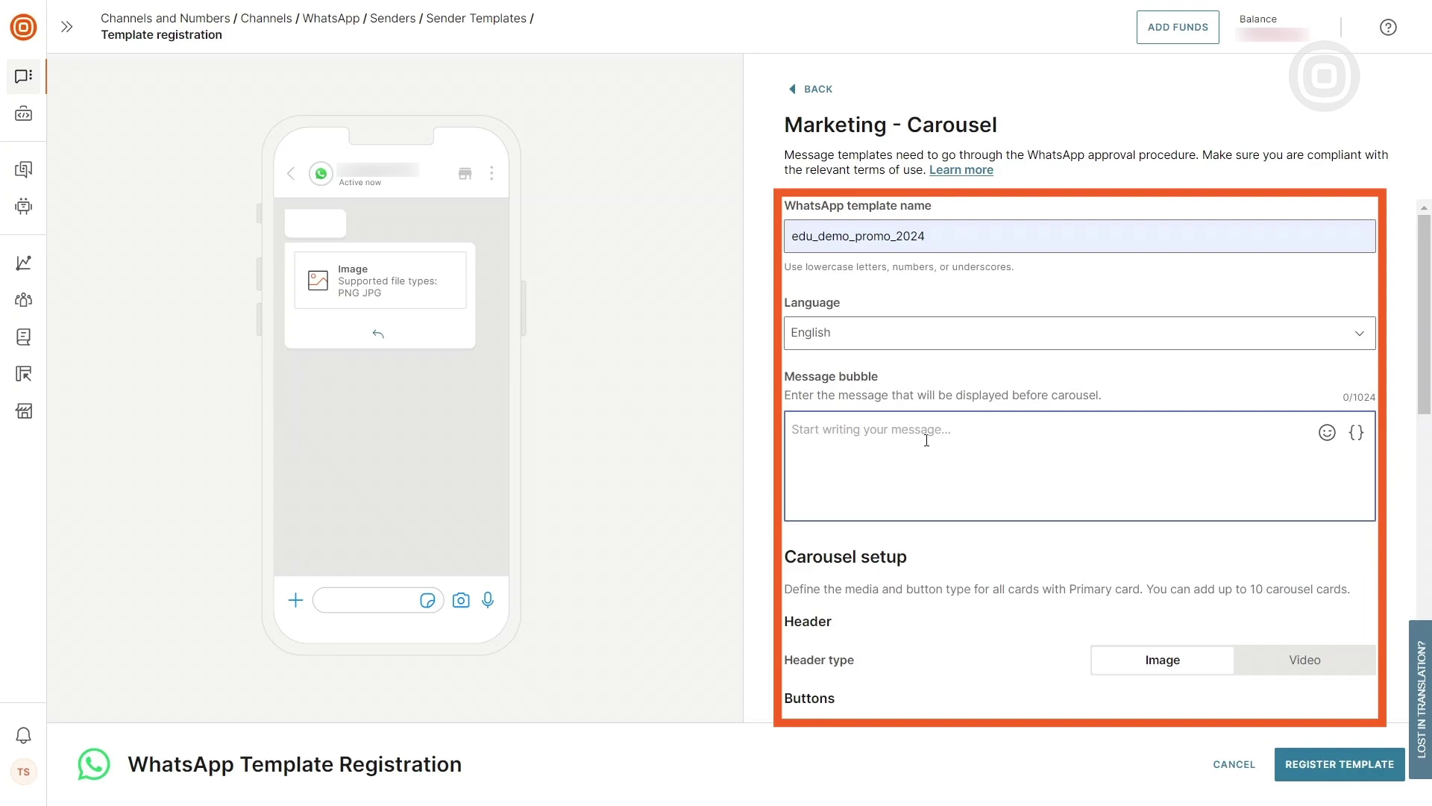
{"action": "type", "text": "Hey"}
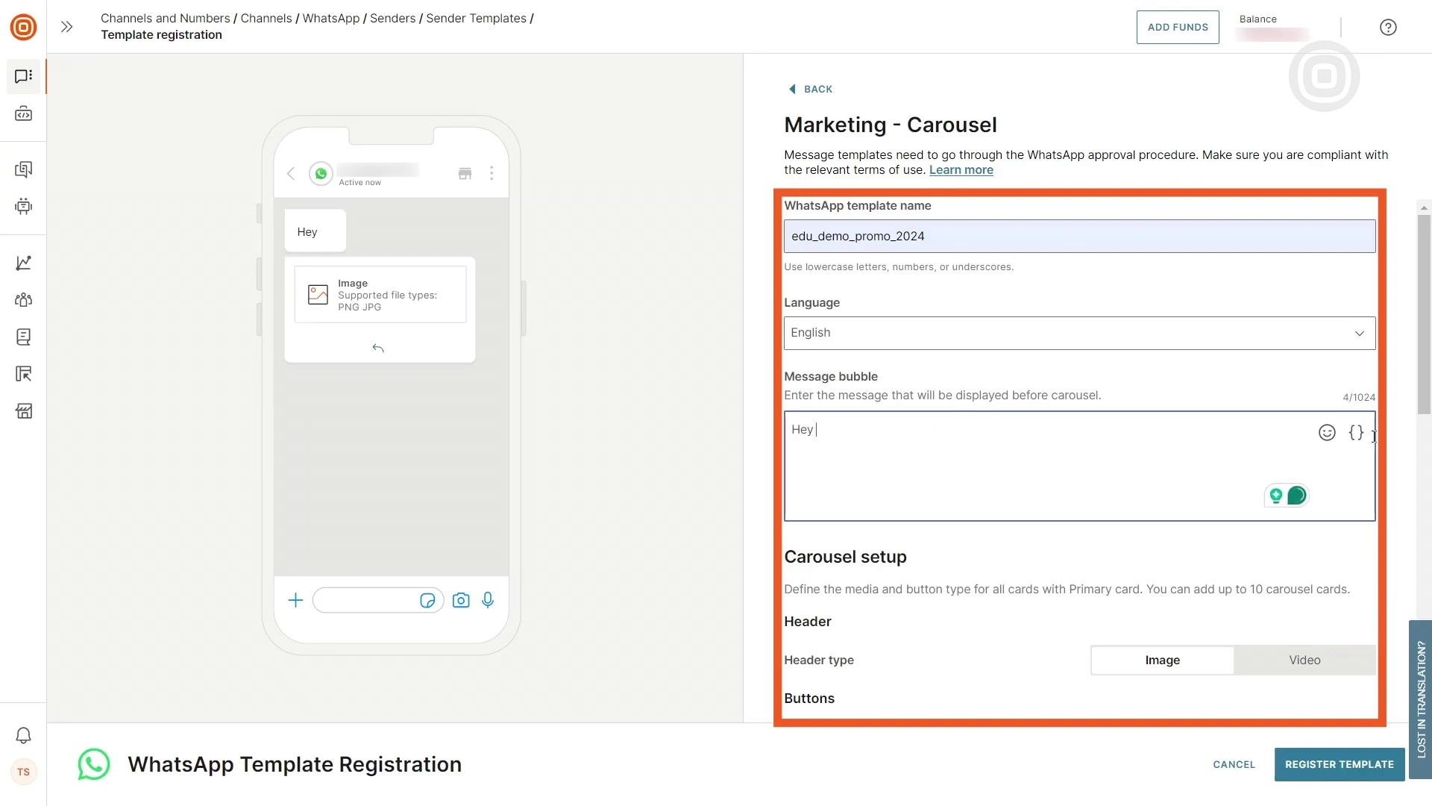
{"action": "left_click", "coordinate": [1356, 433]}
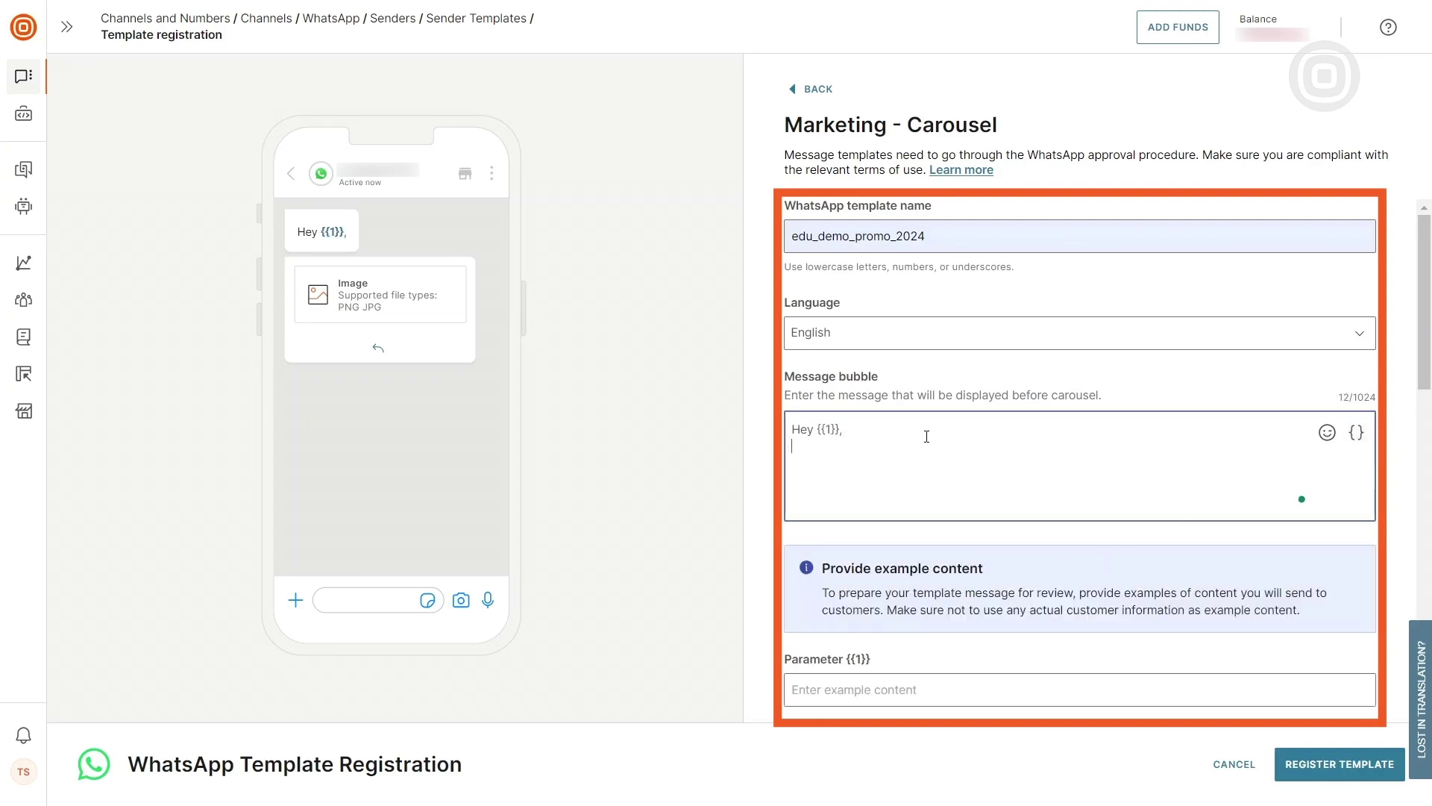
{"action": "type", "text": ", Upgrade your wardrobe with Shop4You's latest outerwear collection. Check out our top picks!"}
{"action": "scroll", "coordinate": [918, 522], "scroll_direction": "down", "scroll_amount": 1}
{"action": "left_click", "coordinate": [911, 600]}
{"action": "type", "text": "first name"}
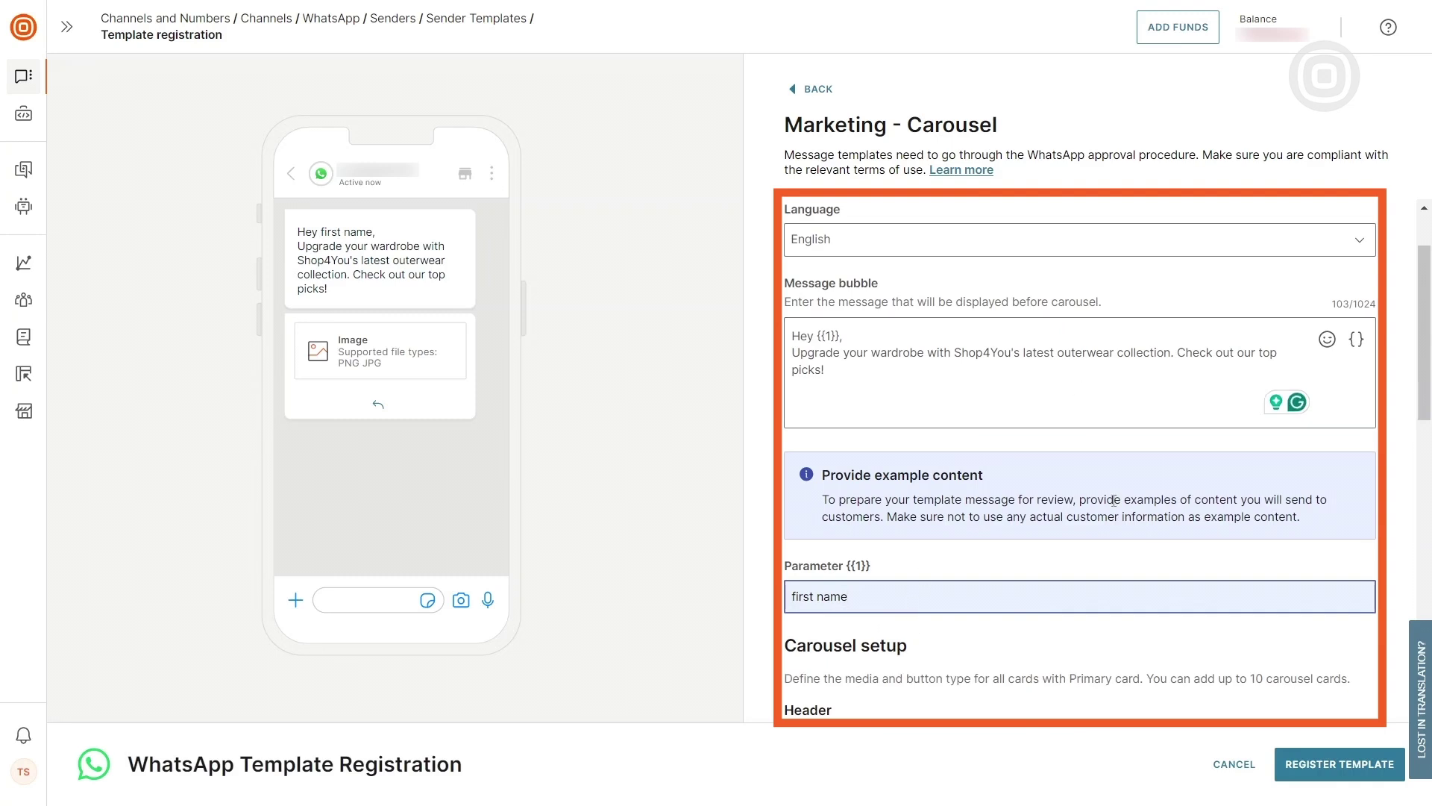
Set the cards' first button to Open URL and add a Quick reply second button.
{"action": "scroll", "coordinate": [1104, 485], "scroll_direction": "down", "scroll_amount": 5}
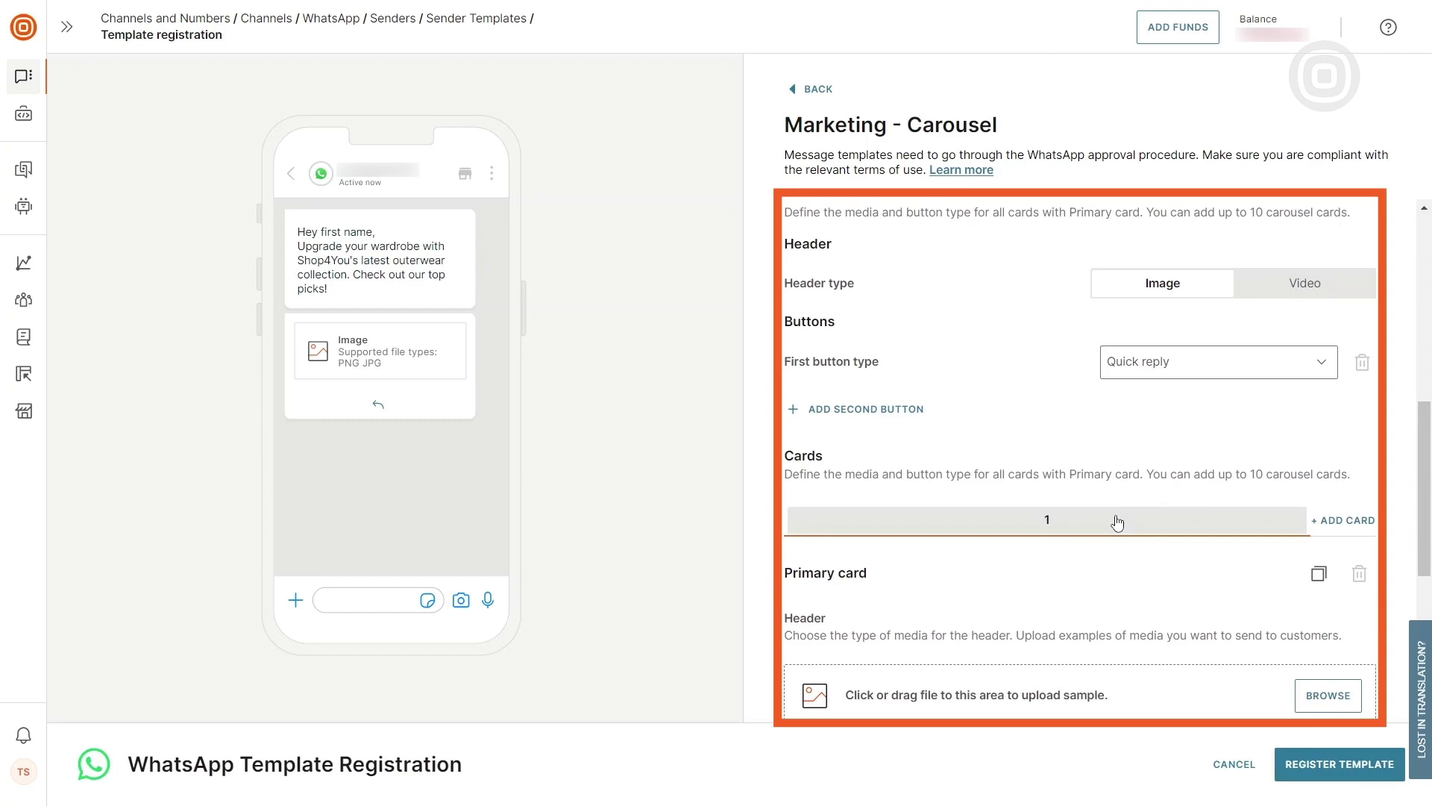
{"action": "scroll", "coordinate": [1116, 514], "scroll_direction": "up", "scroll_amount": 1}
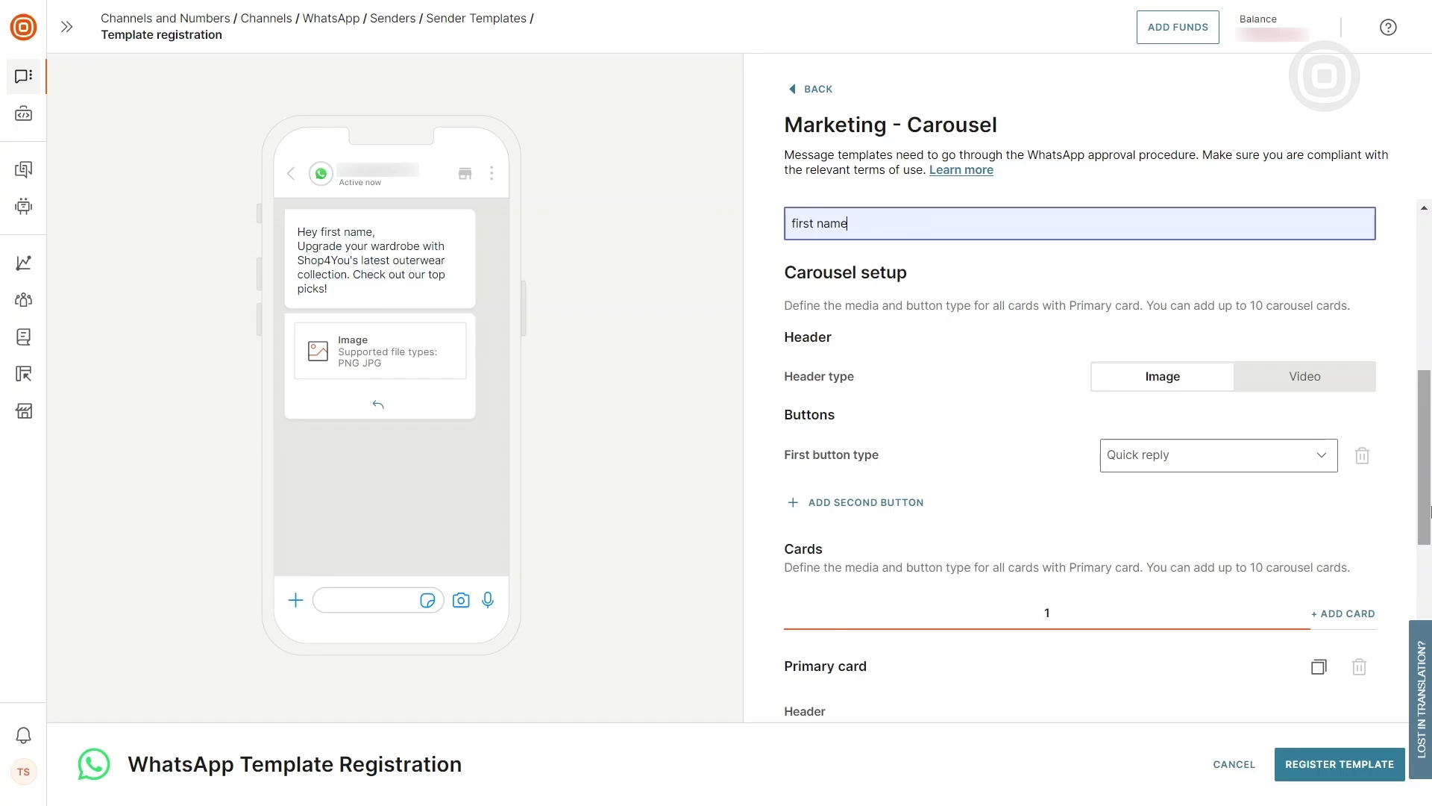
{"action": "left_click", "coordinate": [1282, 469]}
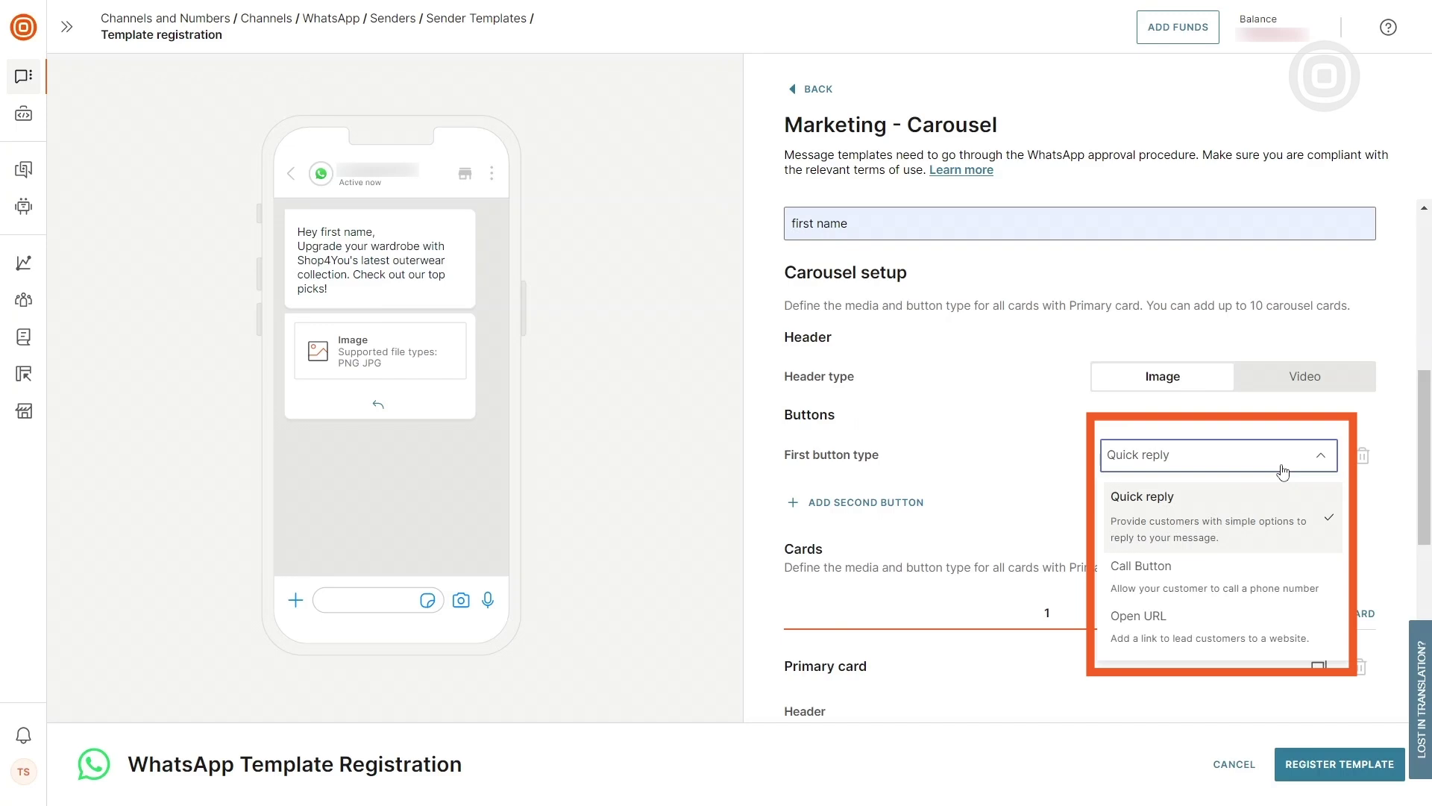
{"action": "left_click", "coordinate": [1237, 635]}
{"action": "left_click", "coordinate": [898, 514]}
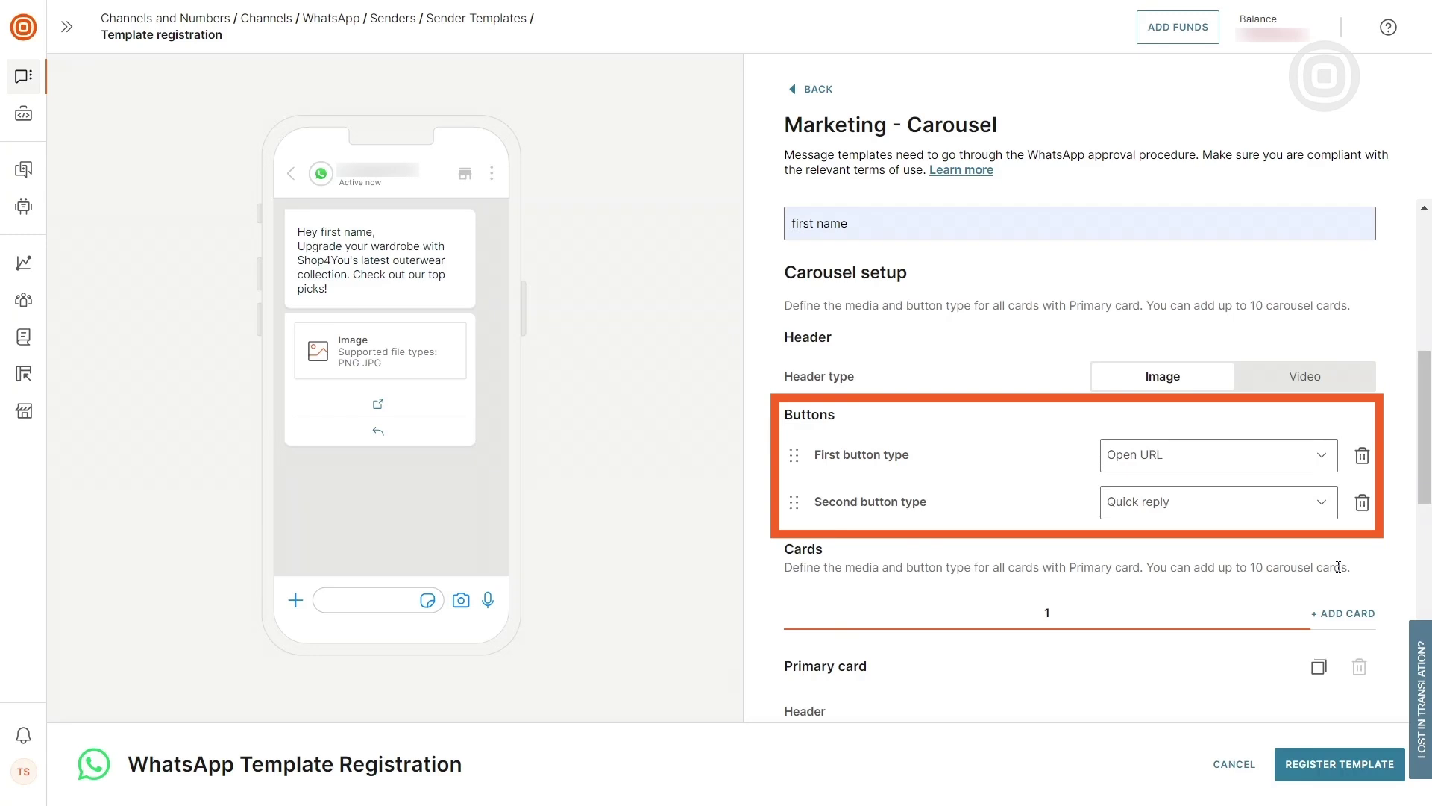
{"action": "scroll", "coordinate": [1339, 570], "scroll_direction": "down", "scroll_amount": 4}
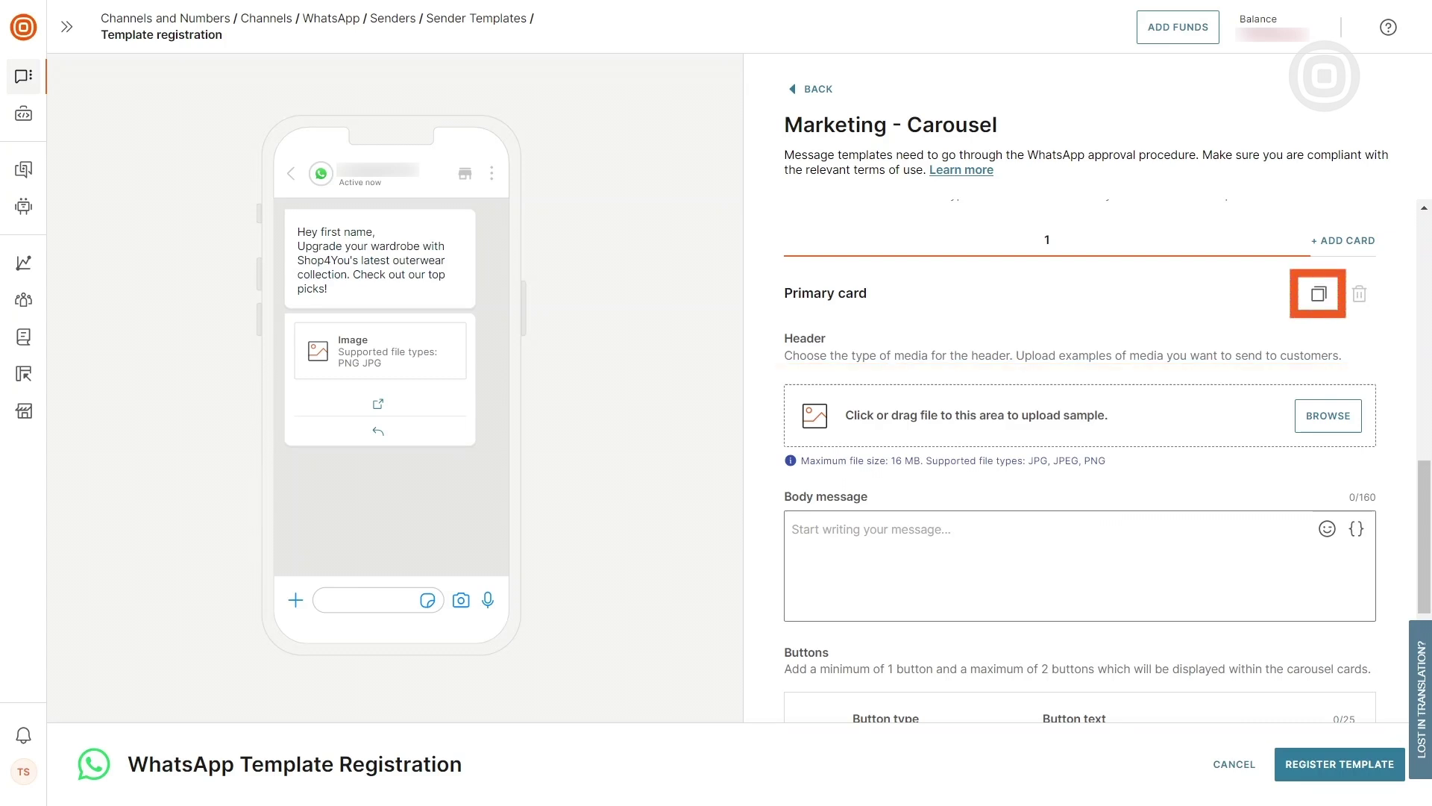
Upload the leather jacket image as the primary card header and paste its description.
{"action": "left_click_drag", "start_coordinate": [1153, 224], "coordinate": [979, 419]}
{"action": "left_click", "coordinate": [962, 572]}
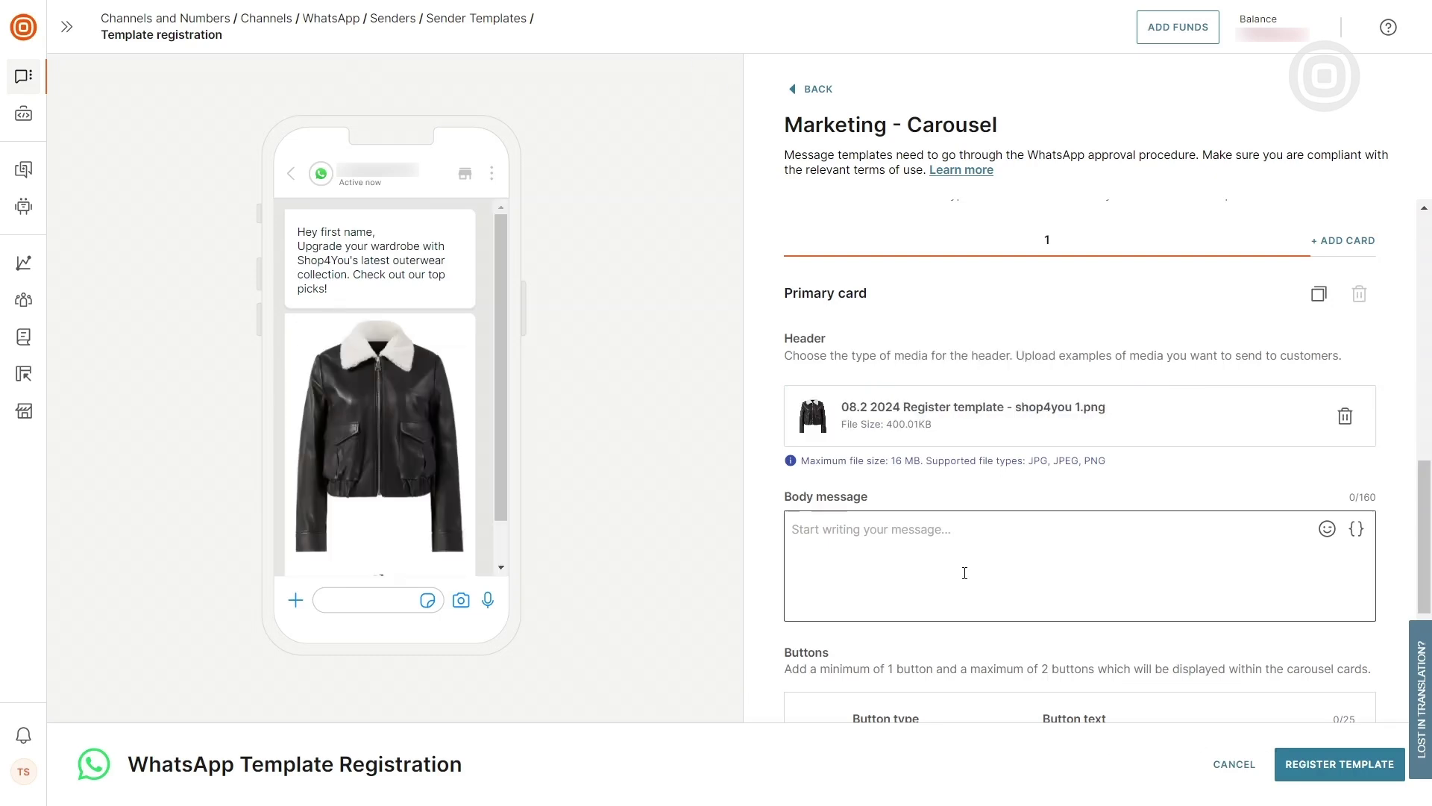
{"action": "type", "text": "Sleek Leather Jackets for a Timeless Look - Perfect for any occasion, our leather jackets are crafted from premium materials."}
{"action": "scroll", "coordinate": [994, 528], "scroll_direction": "down", "scroll_amount": 4}
Give the primary card a 'Buy now' URL button and a 'Send me more like this' reply.
{"action": "left_click", "coordinate": [1199, 431]}
{"action": "left_click", "coordinate": [1175, 513]}
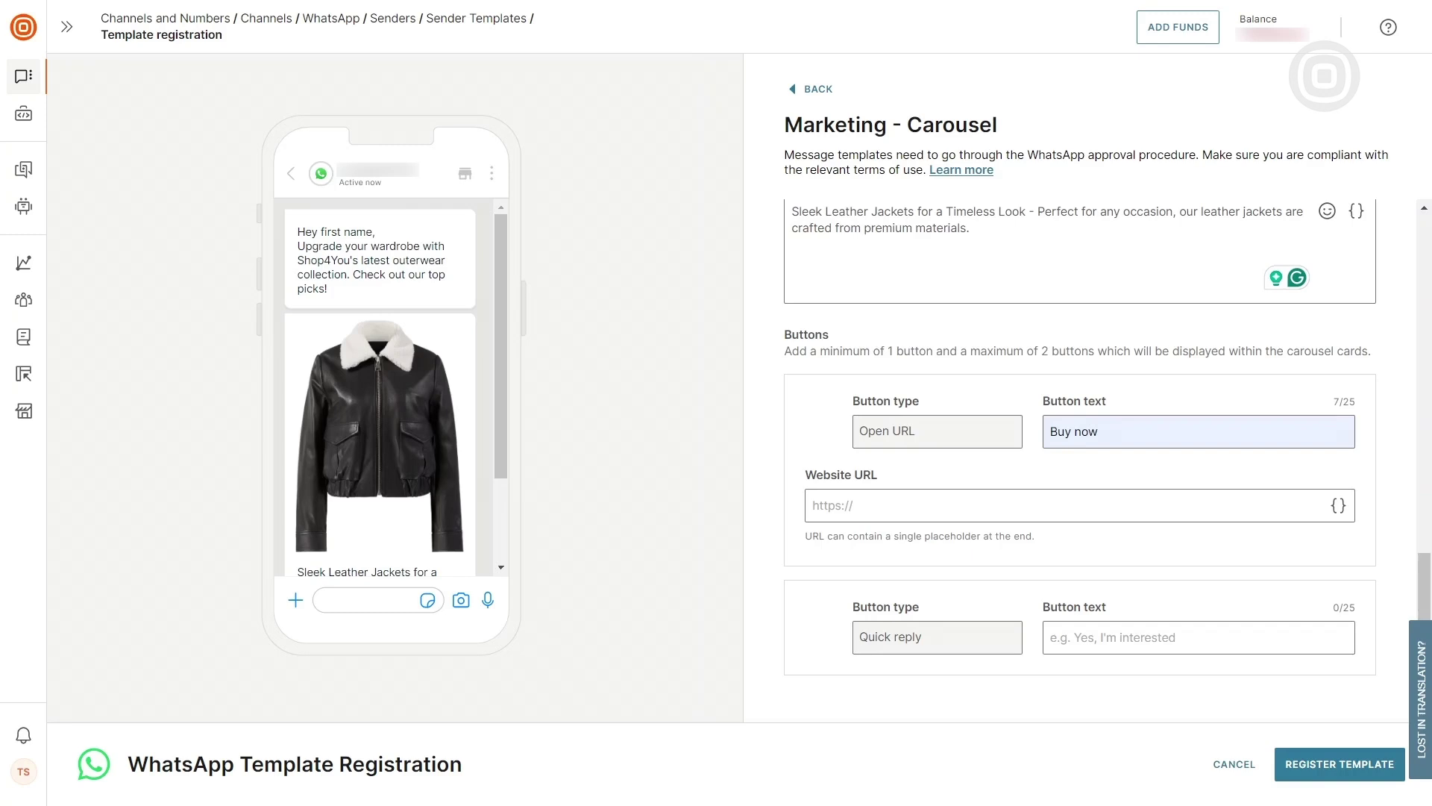
{"action": "left_click", "coordinate": [978, 521]}
{"action": "type", "text": "https://shop4you.com/leatherjacket"}
{"action": "left_click", "coordinate": [1134, 636]}
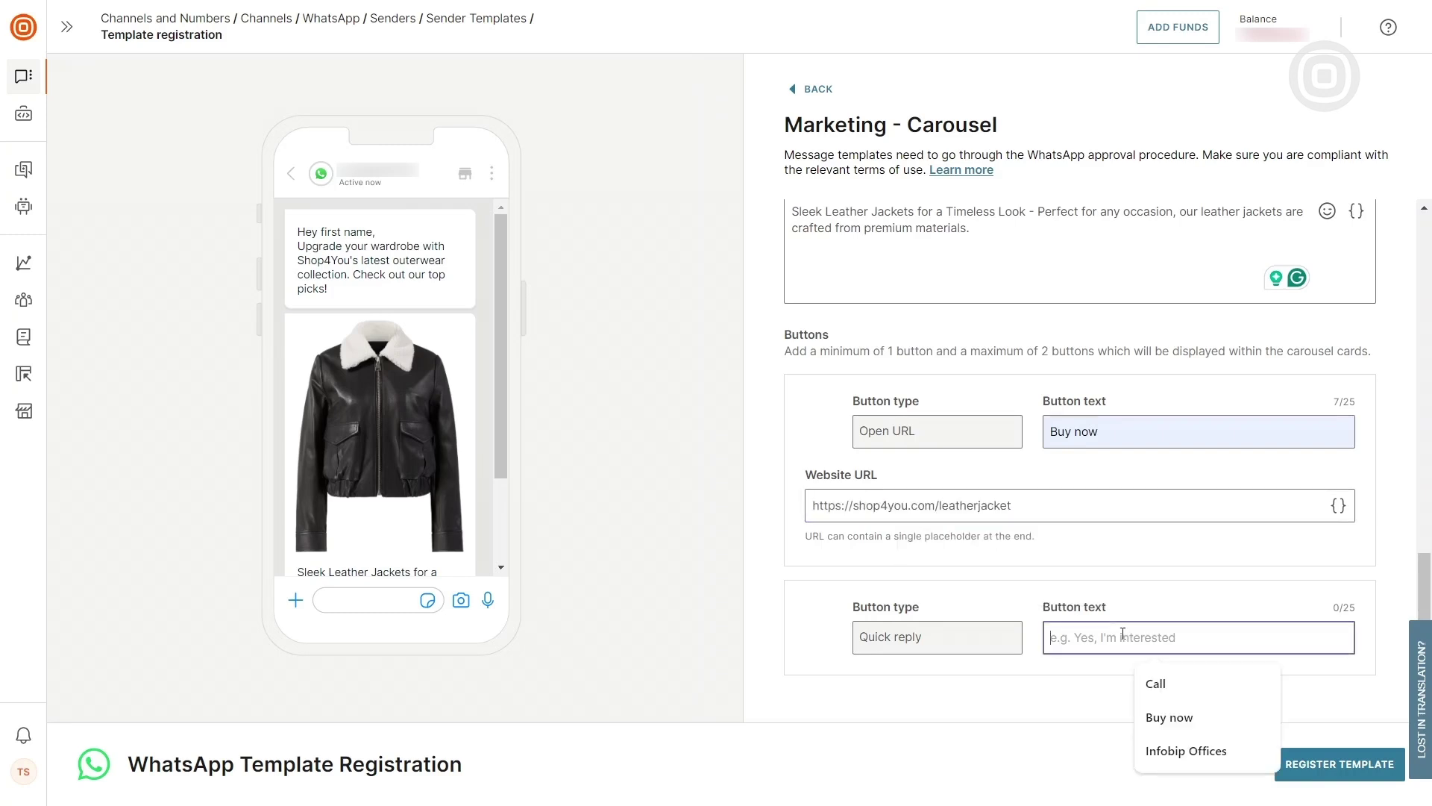
{"action": "type", "text": "Send me more like this"}
{"action": "scroll", "coordinate": [1172, 495], "scroll_direction": "up", "scroll_amount": 5}
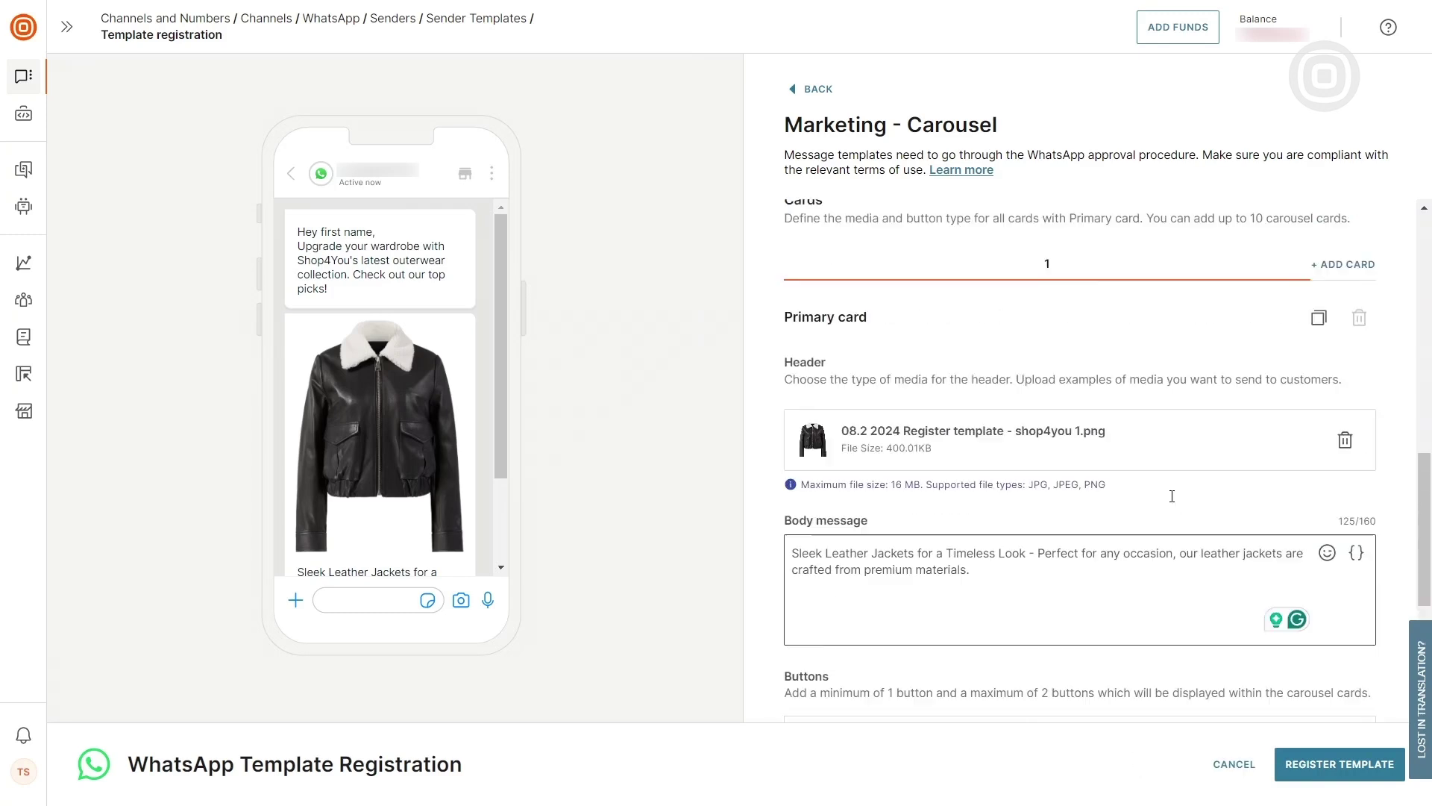
Copy the primary card as Card 2 with the winter coat text and a URL ending in winterjacket.
{"action": "left_click", "coordinate": [1311, 317]}
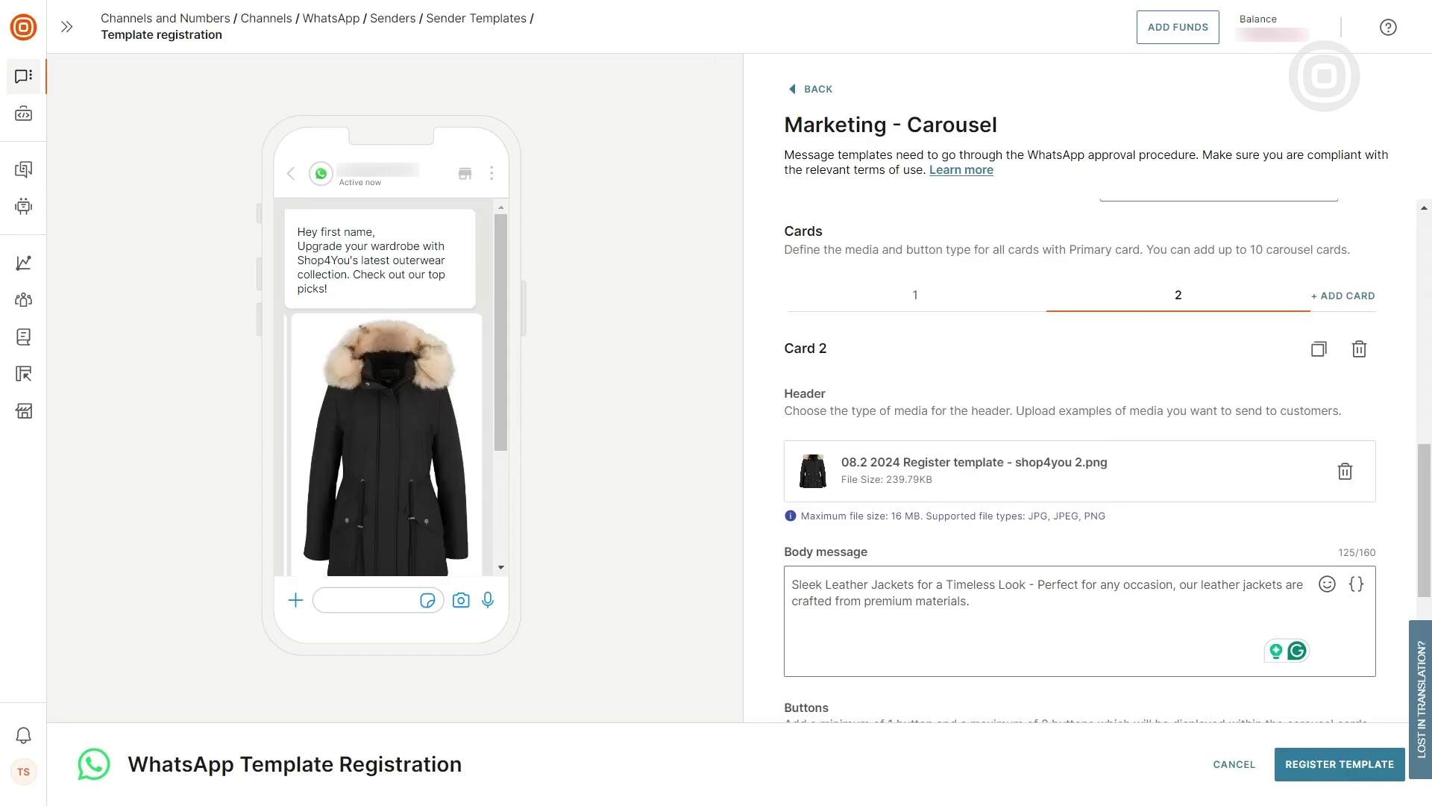
{"action": "key", "text": "ctrl+a"}
{"action": "type", "text": "Cozy Winter Coats to Keep You Warm - Stay warm and stylish with our selection of winter coats, designed for comfort and durability."}
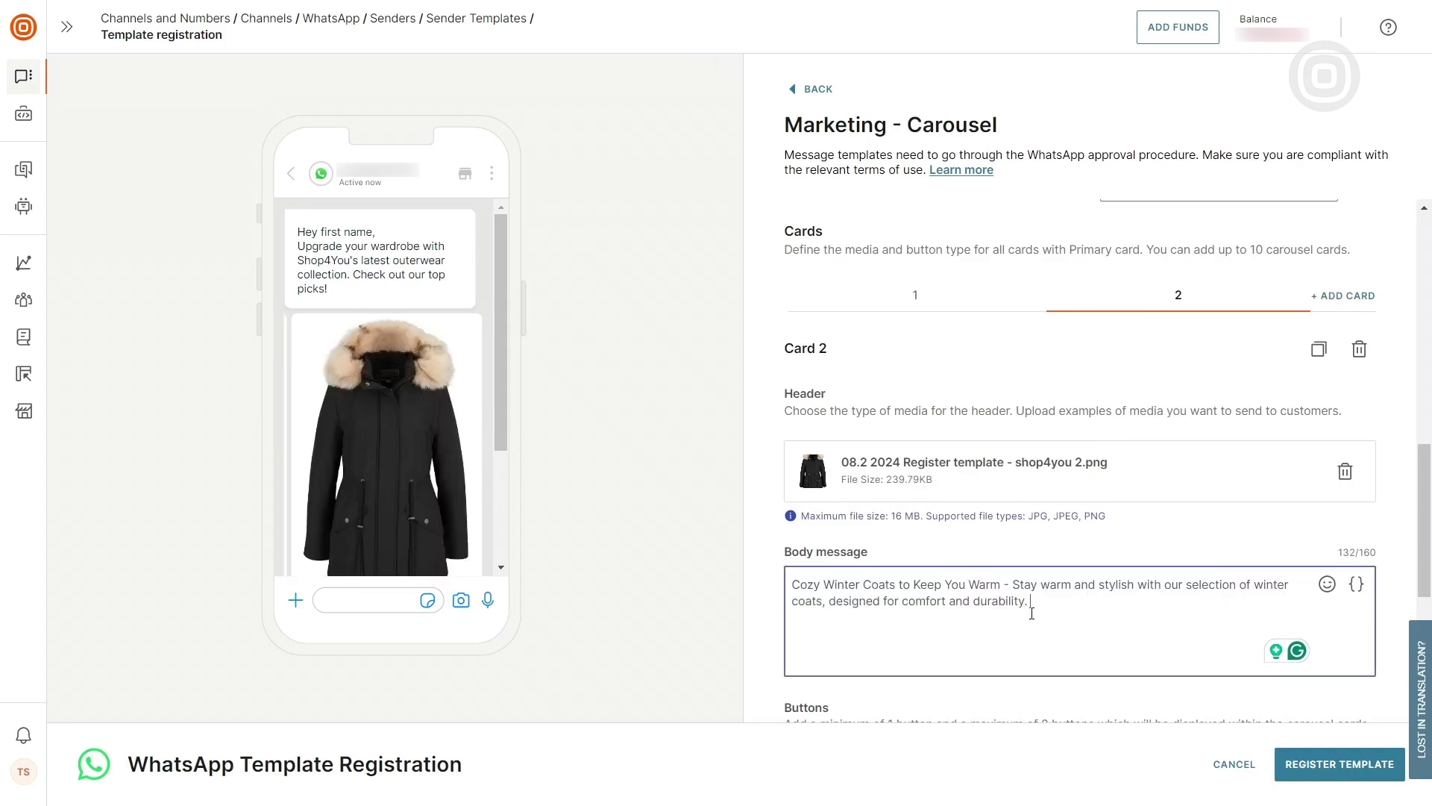
{"action": "scroll", "coordinate": [1174, 498], "scroll_direction": "down", "scroll_amount": 4}
{"action": "double_click", "coordinate": [977, 505]}
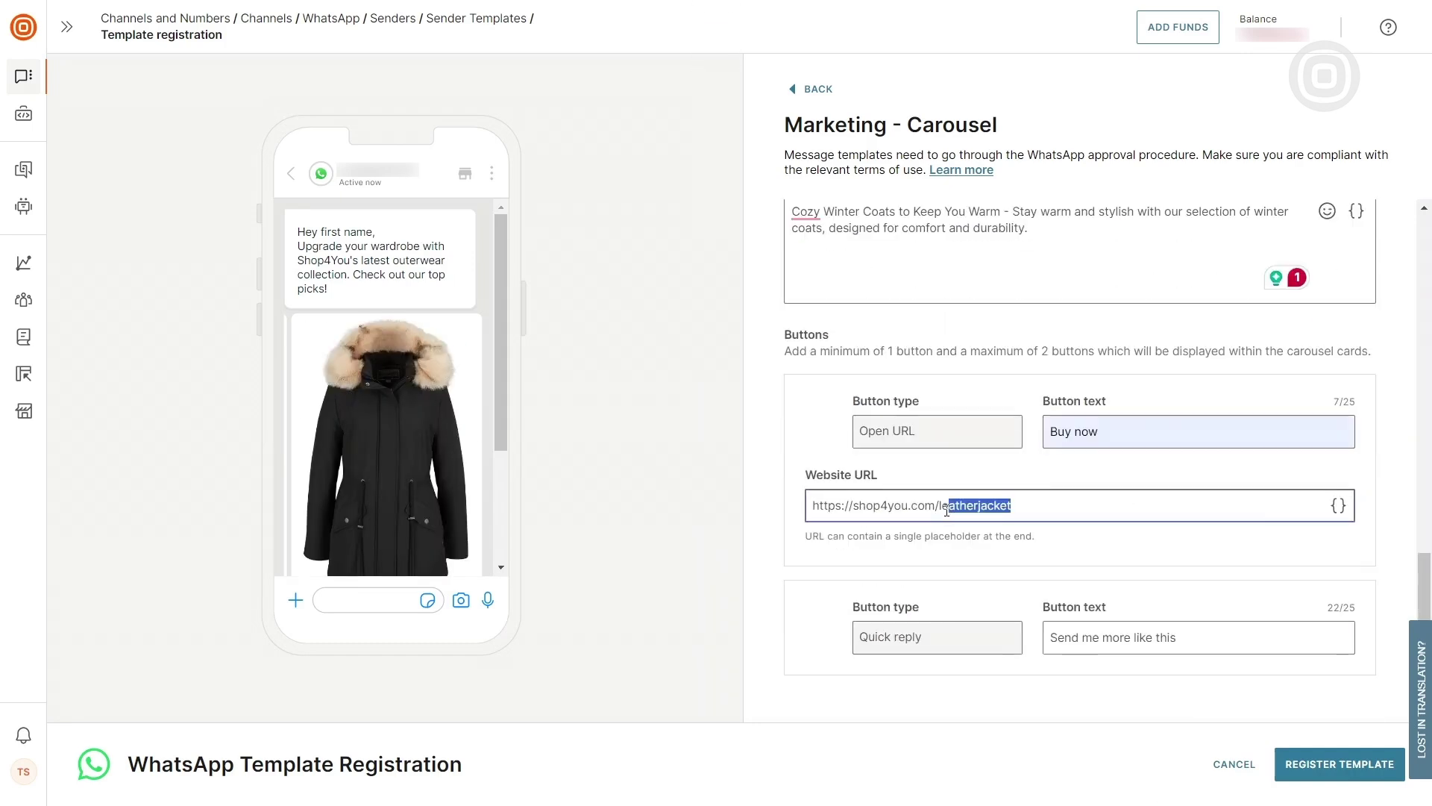
{"action": "type", "text": "winterjacket"}
{"action": "scroll", "coordinate": [1142, 458], "scroll_direction": "up", "scroll_amount": 3}
{"action": "scroll", "coordinate": [1356, 574], "scroll_direction": "up", "scroll_amount": 3}
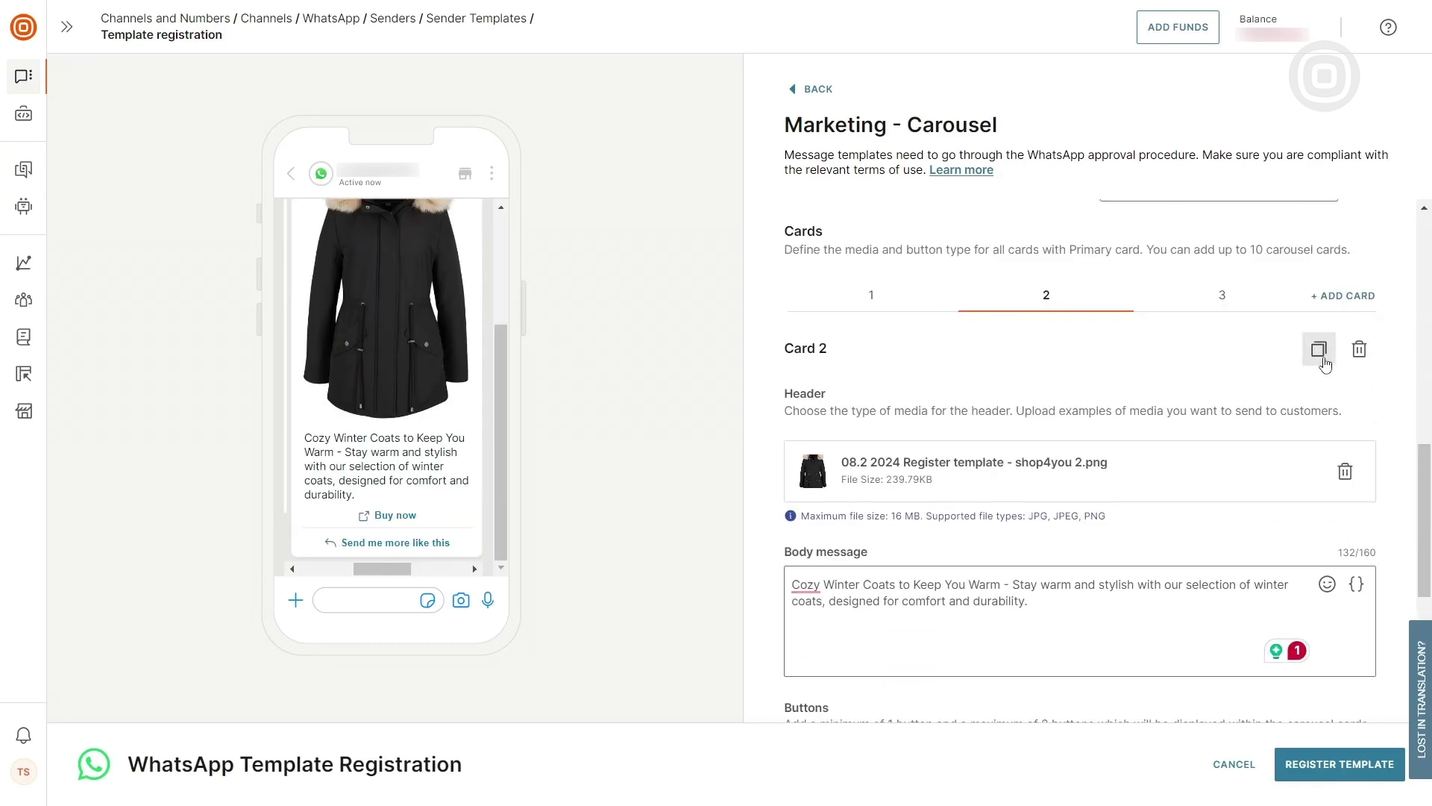
{"action": "left_click", "coordinate": [1318, 347]}
{"action": "left_click_drag", "start_coordinate": [1183, 363], "coordinate": [1078, 481]}
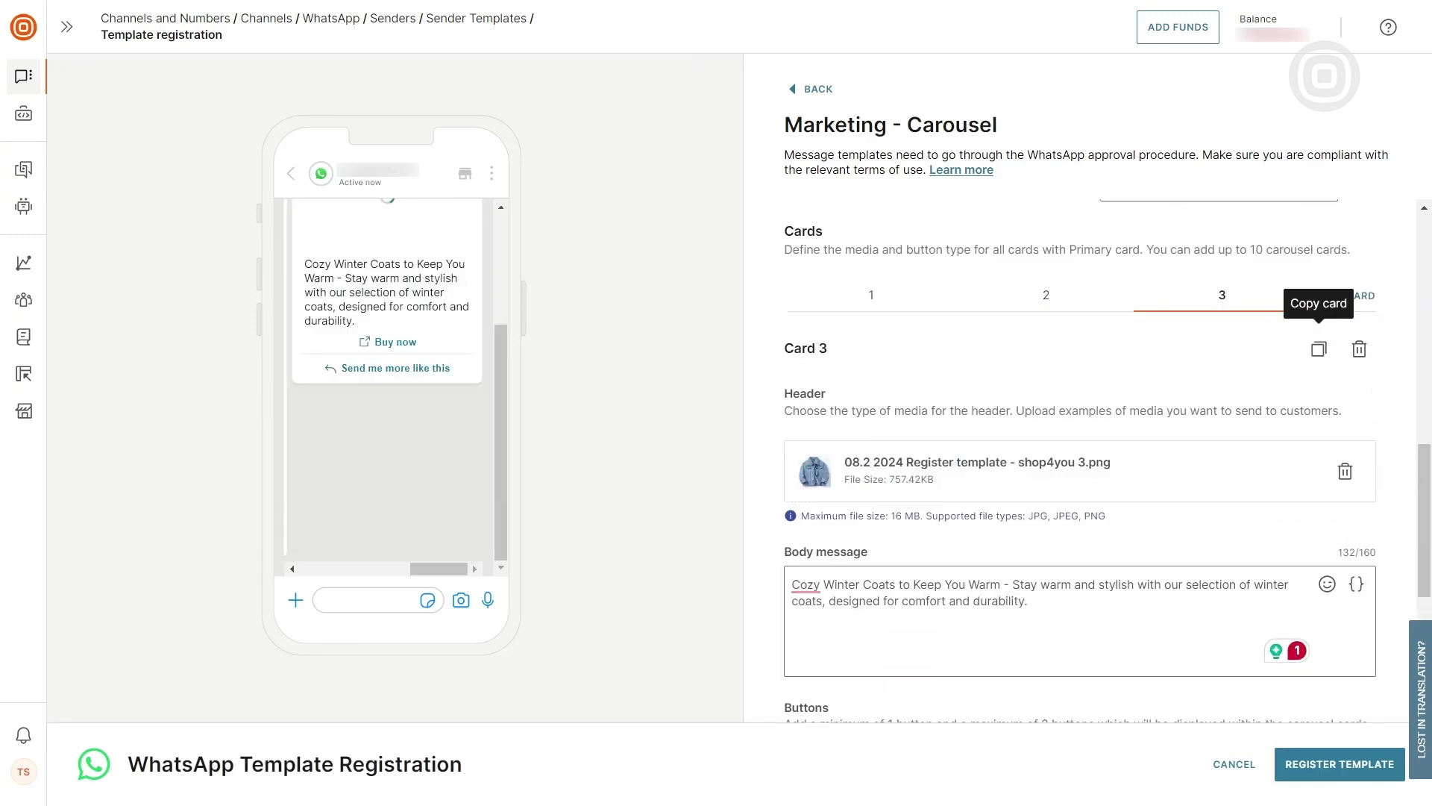
{"action": "left_click_drag", "start_coordinate": [1075, 601], "coordinate": [741, 585]}
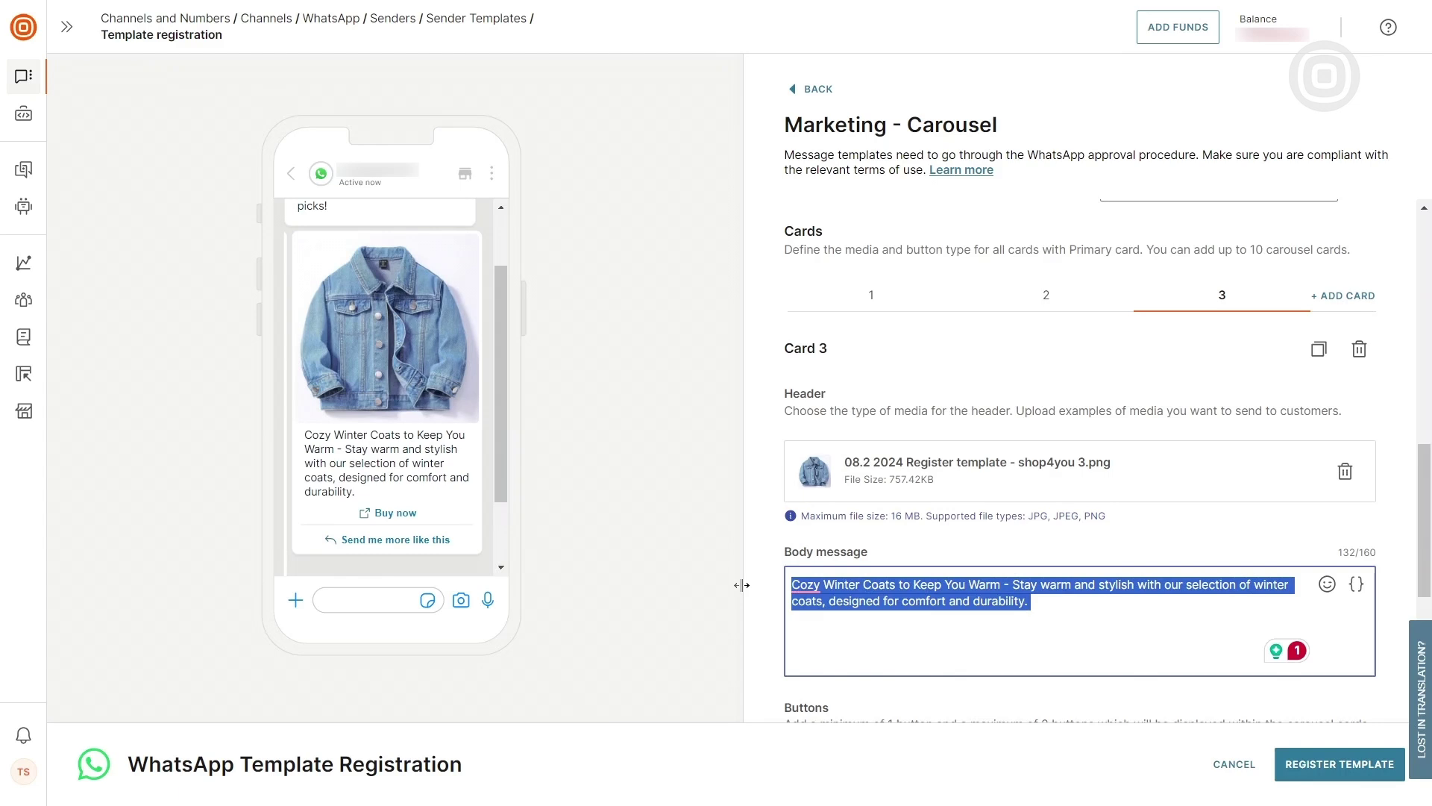
{"action": "left_click", "coordinate": [1076, 593]}
{"action": "key", "text": "ctrl+a"}
{"action": "type", "text": "Trendy Denim Jackets for Everyday Wear - Versatile and fashionable, our denim jackets are a must-have in any wardrobe."}
{"action": "scroll", "coordinate": [1104, 590], "scroll_direction": "down", "scroll_amount": 5}
{"action": "left_click", "coordinate": [1050, 505]}
{"action": "key", "text": "BackSpace"}
{"action": "key", "text": "BackSpace"}
{"action": "key", "text": "BackSpace"}
{"action": "key", "text": "BackSpace"}
{"action": "key", "text": "BackSpace"}
{"action": "key", "text": "BackSpace"}
{"action": "key", "text": "BackSpace"}
{"action": "key", "text": "BackSpace"}
{"action": "key", "text": "BackSpace"}
{"action": "key", "text": "BackSpace"}
{"action": "key", "text": "BackSpace"}
{"action": "key", "text": "BackSpace"}
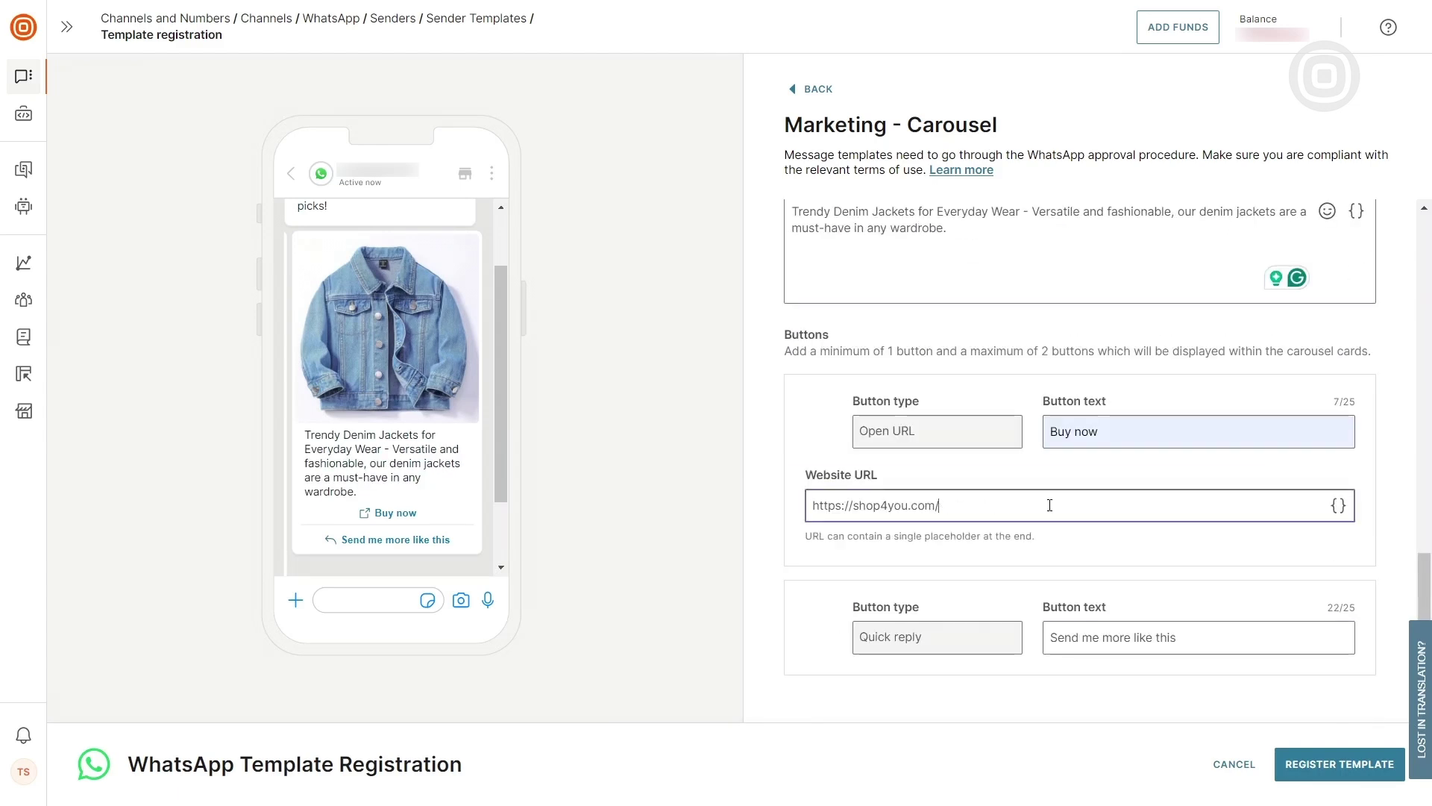
{"action": "type", "text": "denimjacket"}
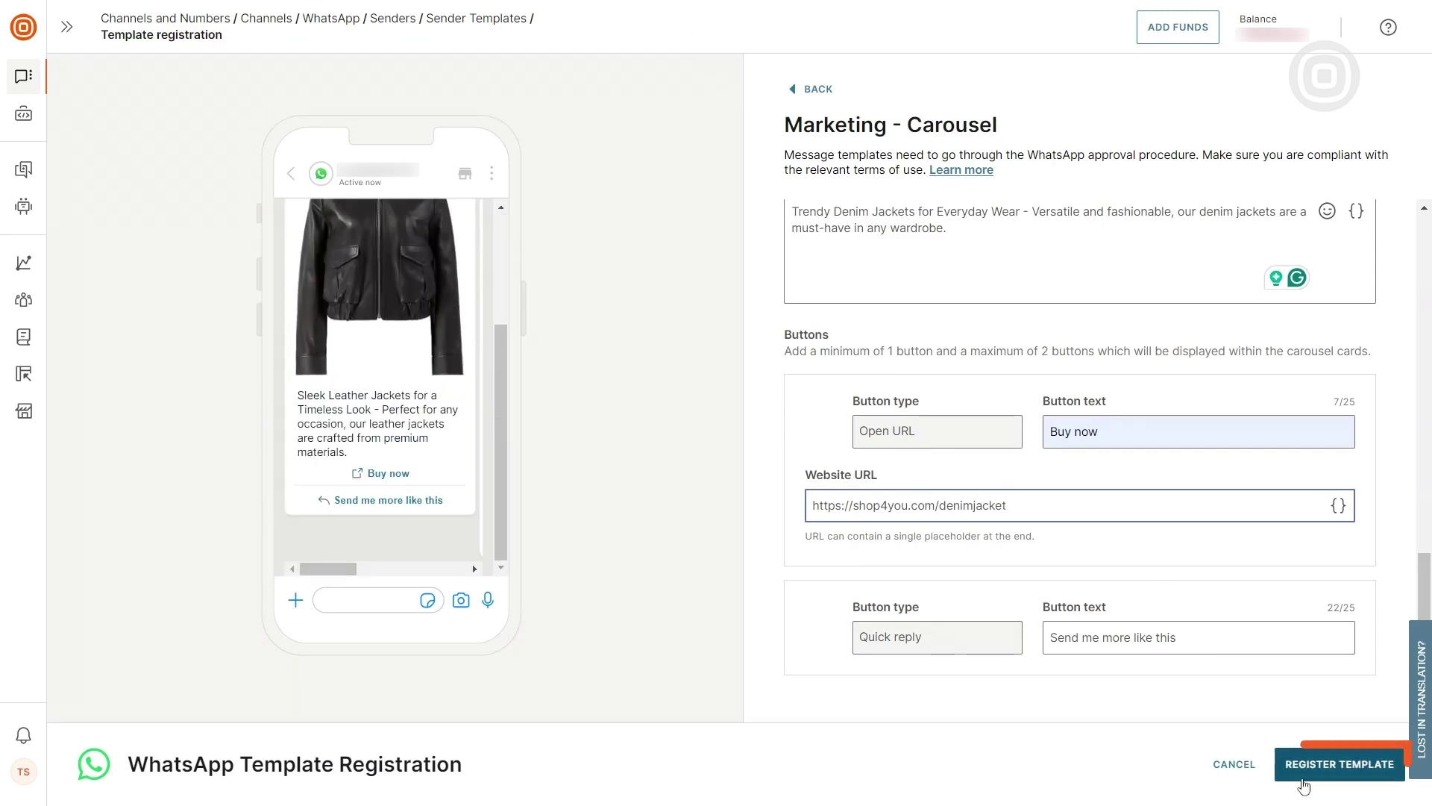
Submit the three-card carousel template for WhatsApp registration.
{"action": "left_click", "coordinate": [1302, 772]}
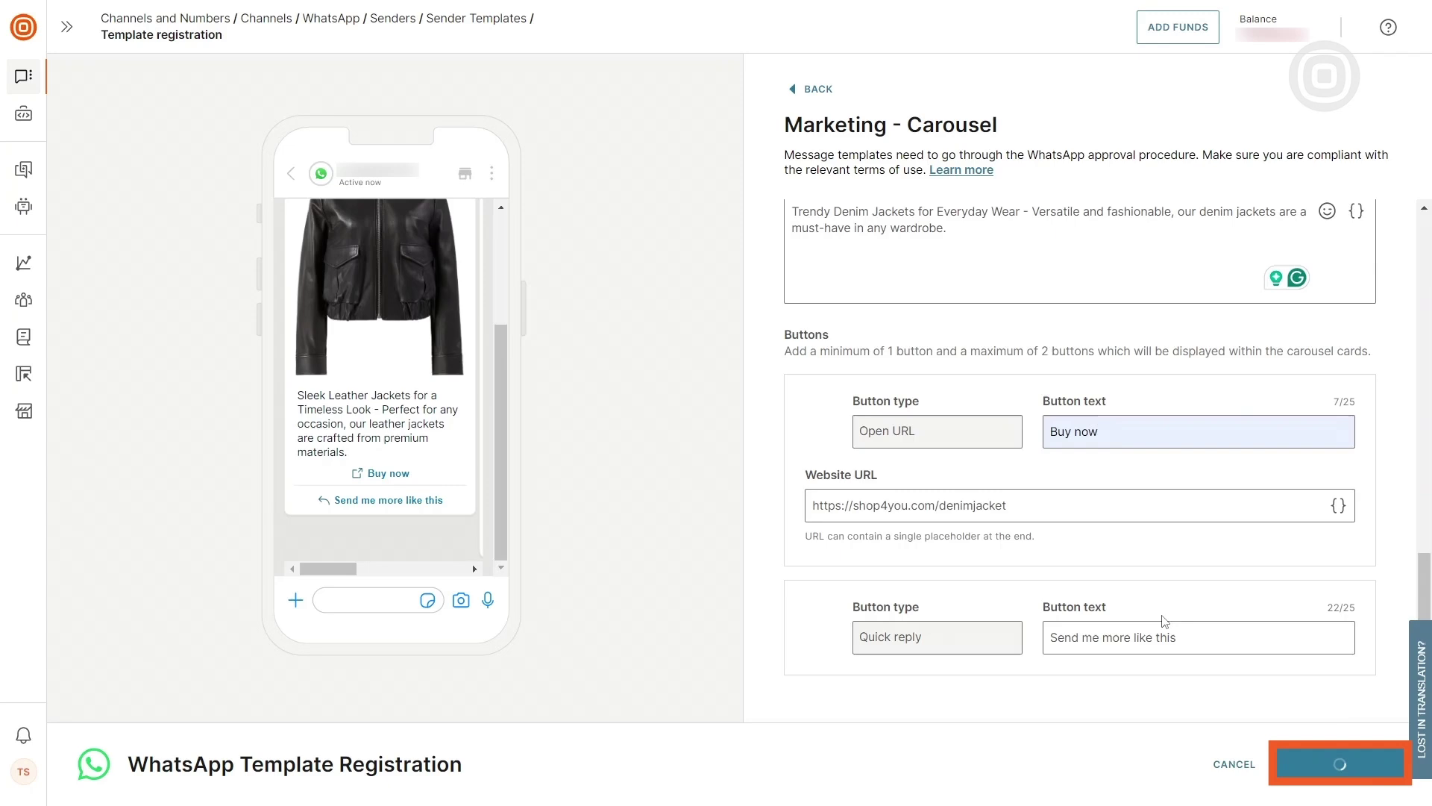